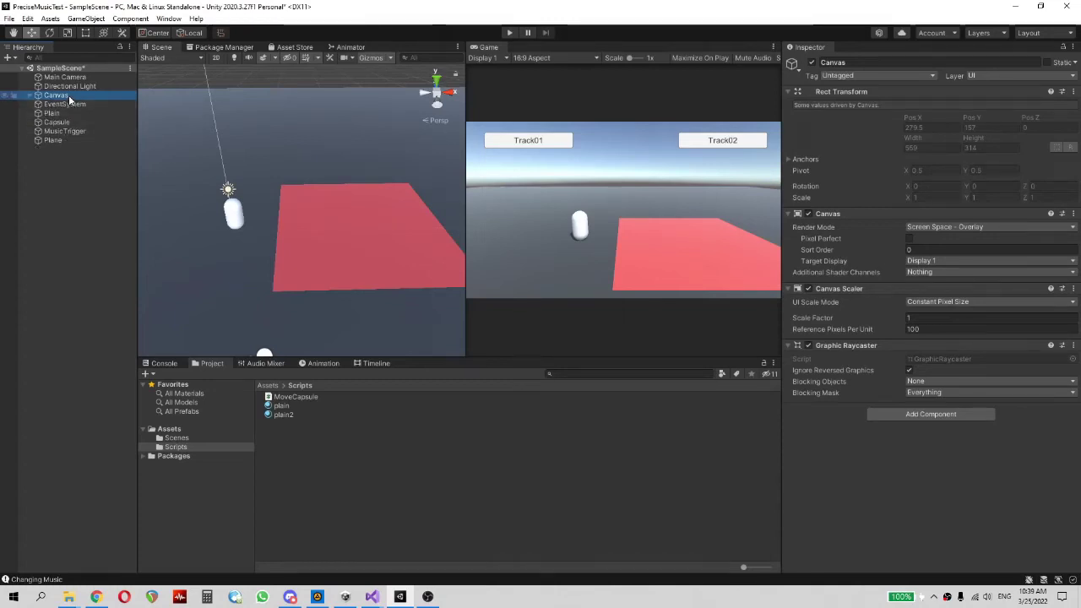
Step: Rename the Canvas object to nvasas and deactivate it in the scene
right_click(65, 98)
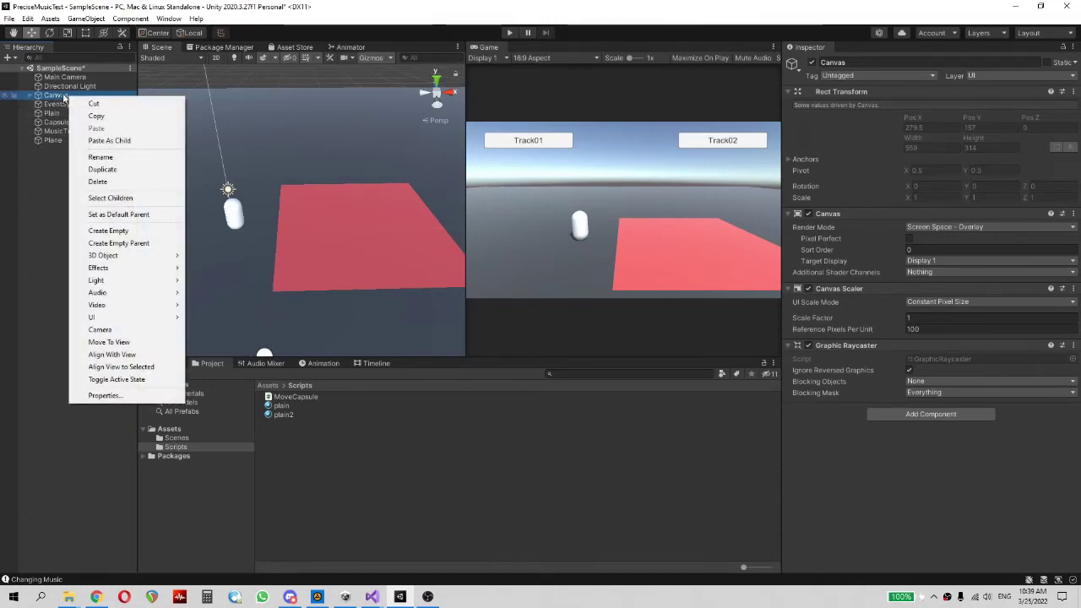
left_click(848, 56)
type("nvasas")
left_click(812, 62)
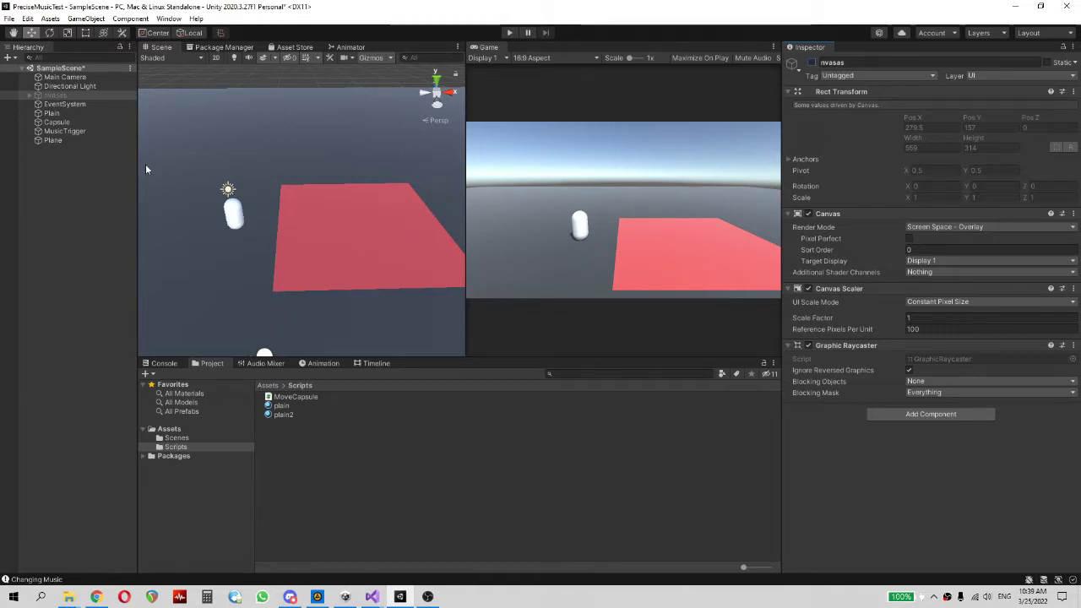
left_click(95, 194)
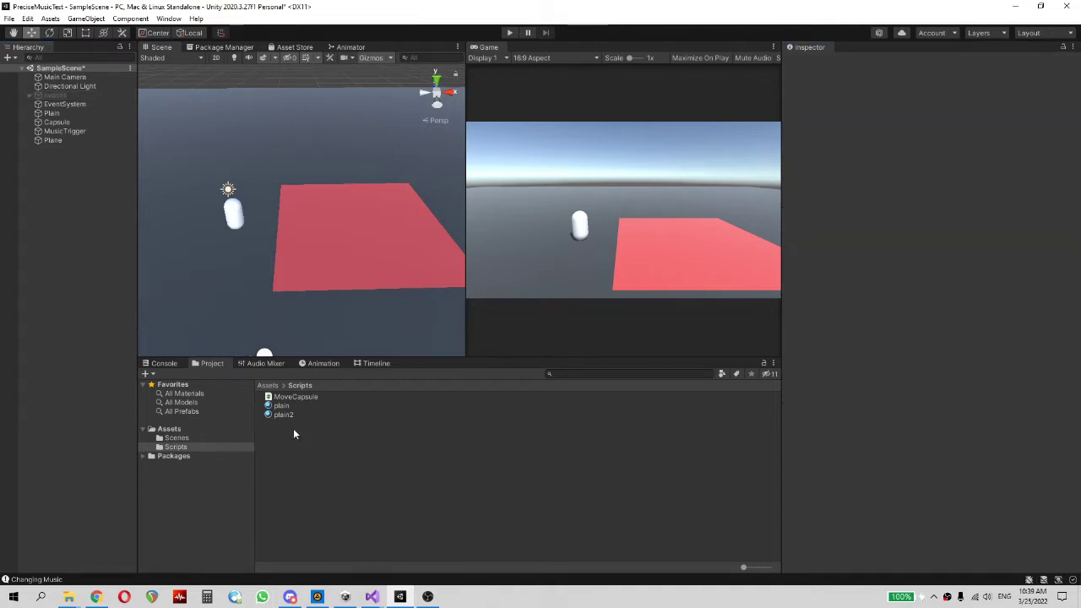
Step: Switch to Chrome and download the TimelineUnityDynamicMusic repository as a ZIP into the project's Assets/Scripts folder
left_click(96, 597)
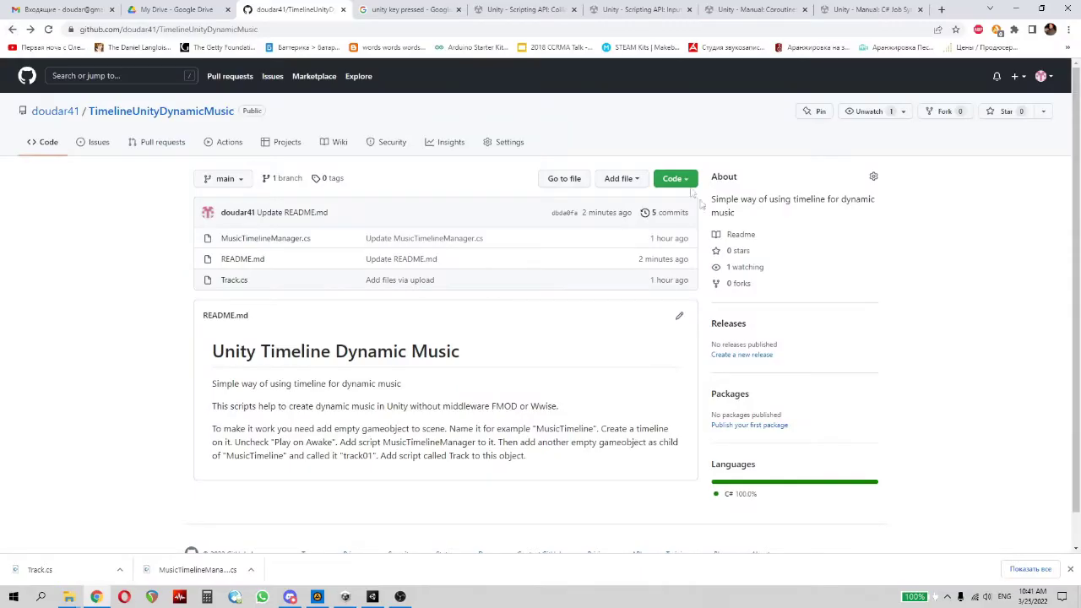
left_click(686, 180)
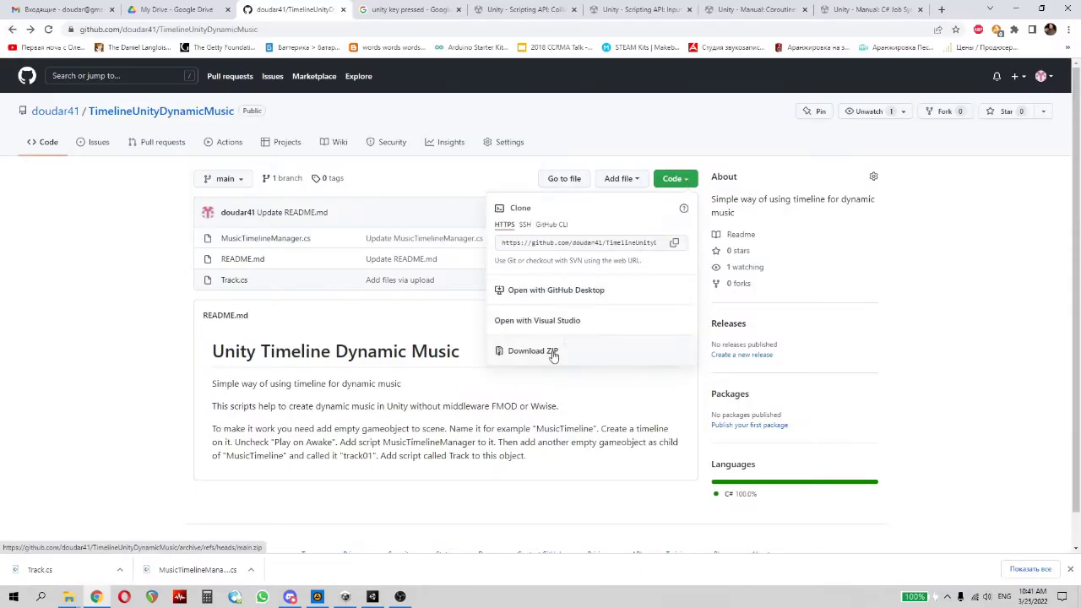
left_click(552, 352)
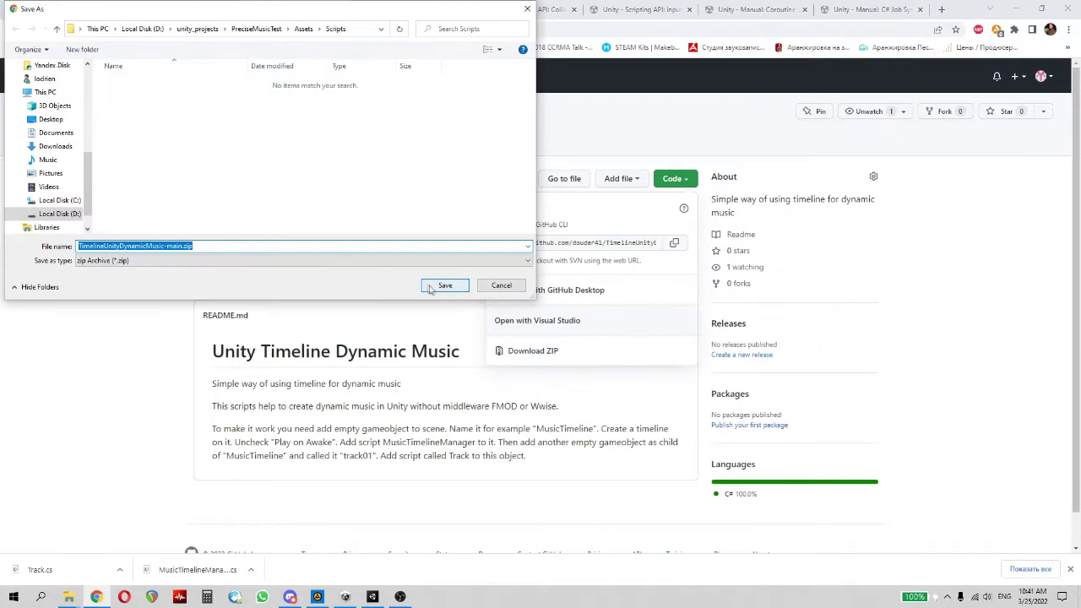
left_click(444, 285)
Step: Extract MusicTimelineManager.cs and Track.cs from TimelineUnityDynamicMusic-main.zip into the Scripts folder
key("alt+Tab")
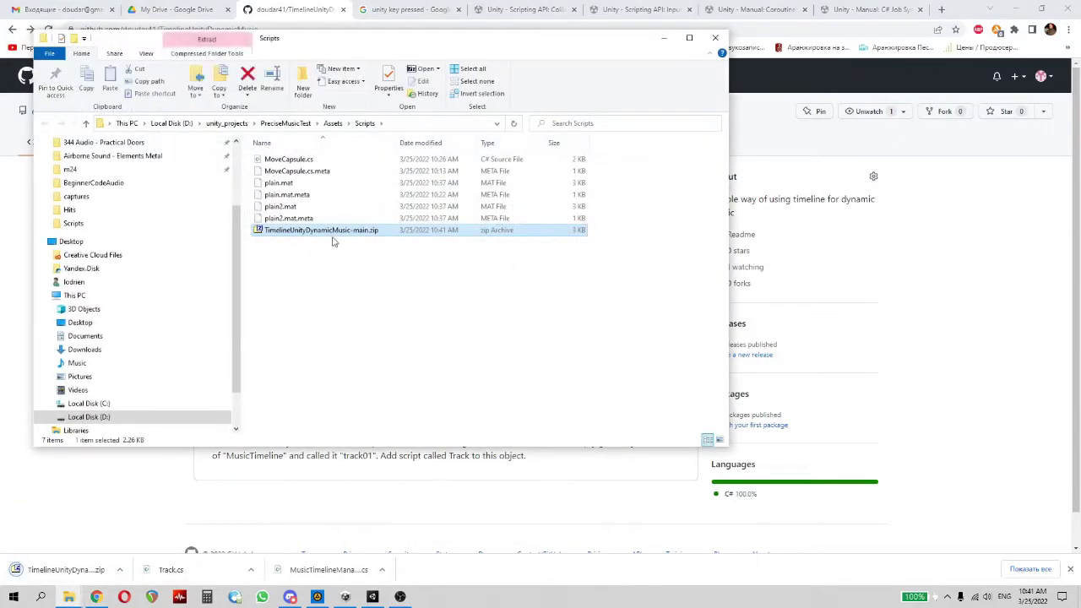
double_click(342, 232)
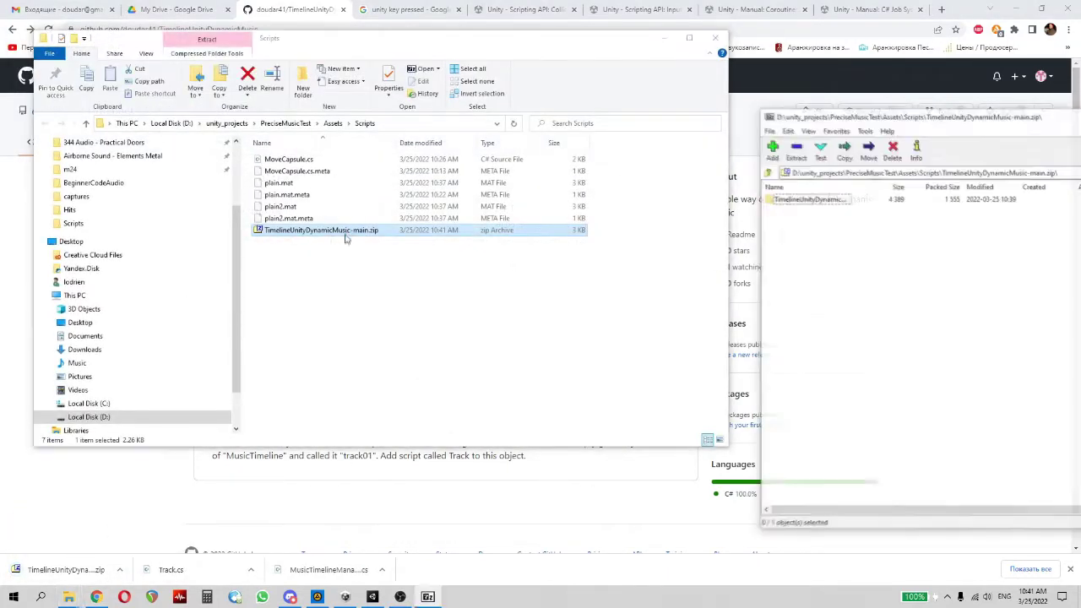
double_click(807, 199)
left_click(784, 220)
left_click_drag(798, 199, 449, 277, "ctrl")
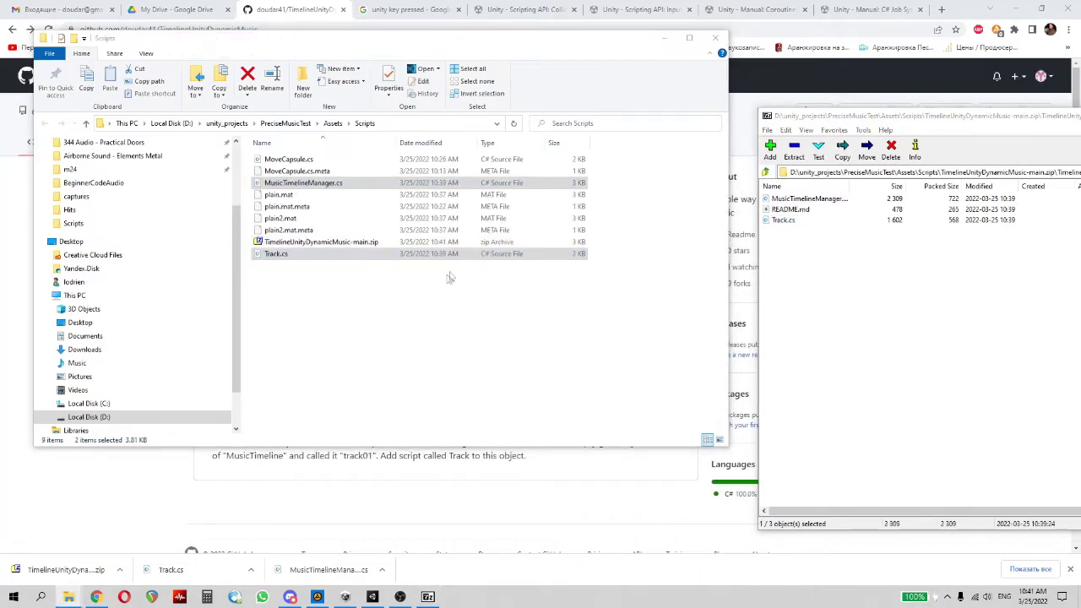
Step: Switch to Unity and create an empty game object named MusicTimeline in the scene
key("alt+Tab")
right_click(37, 211)
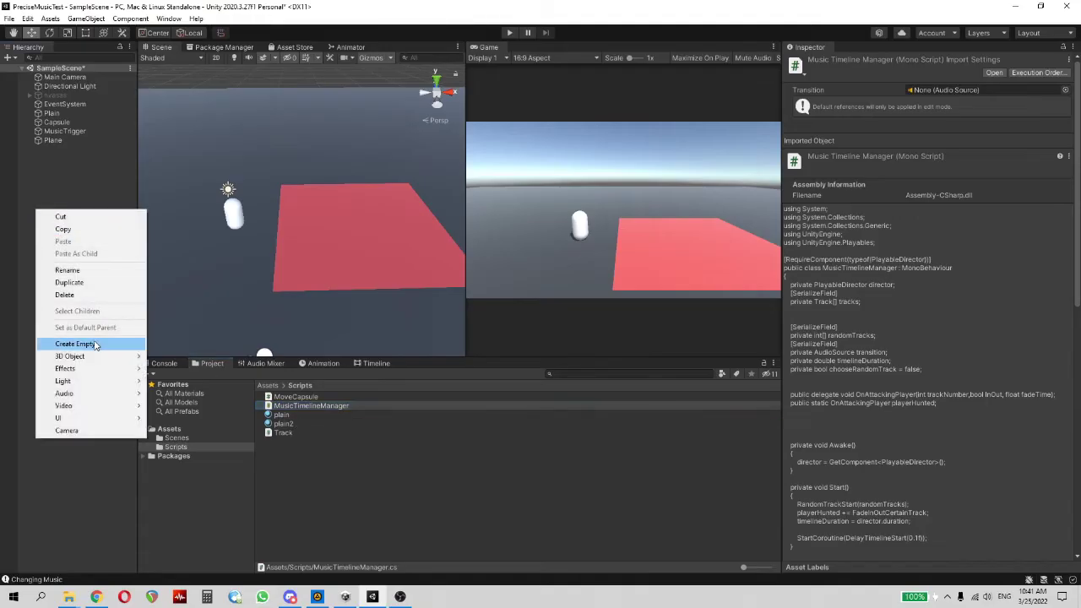
left_click(75, 344)
type("Music")
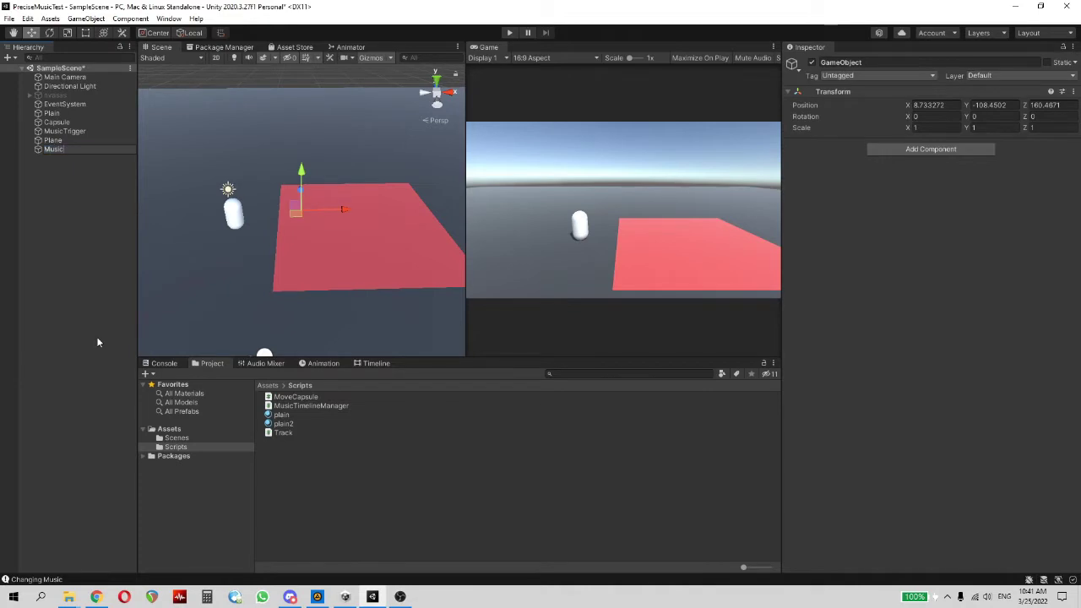
type("Timeline")
key("Return")
Step: Open the Timeline window and dock it beside the Animation window
left_click(168, 18)
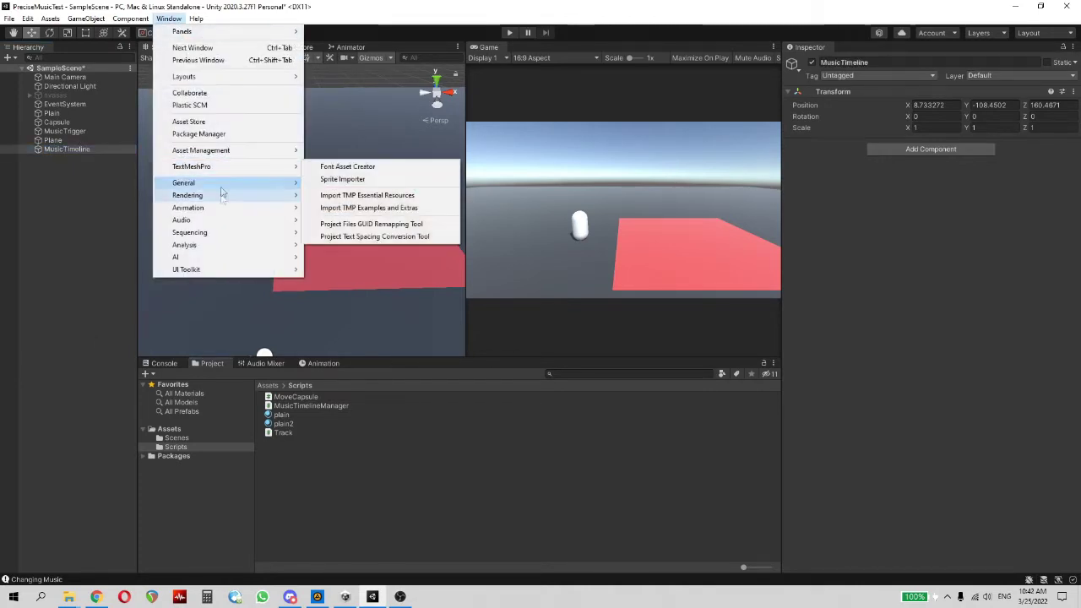
mouse_move(224, 232)
left_click(354, 233)
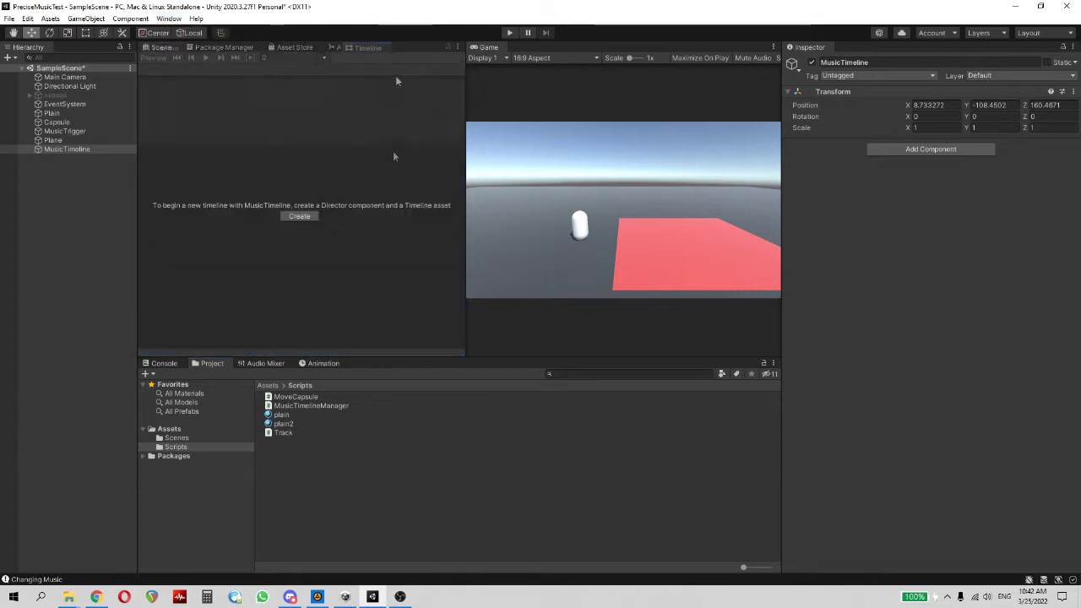
left_click_drag(368, 47, 386, 371)
Step: Create the timeline asset MusicTimeline.playable in the Assets folder and attach the MusicTimelineManager script to the MusicTimeline object
left_click(456, 482)
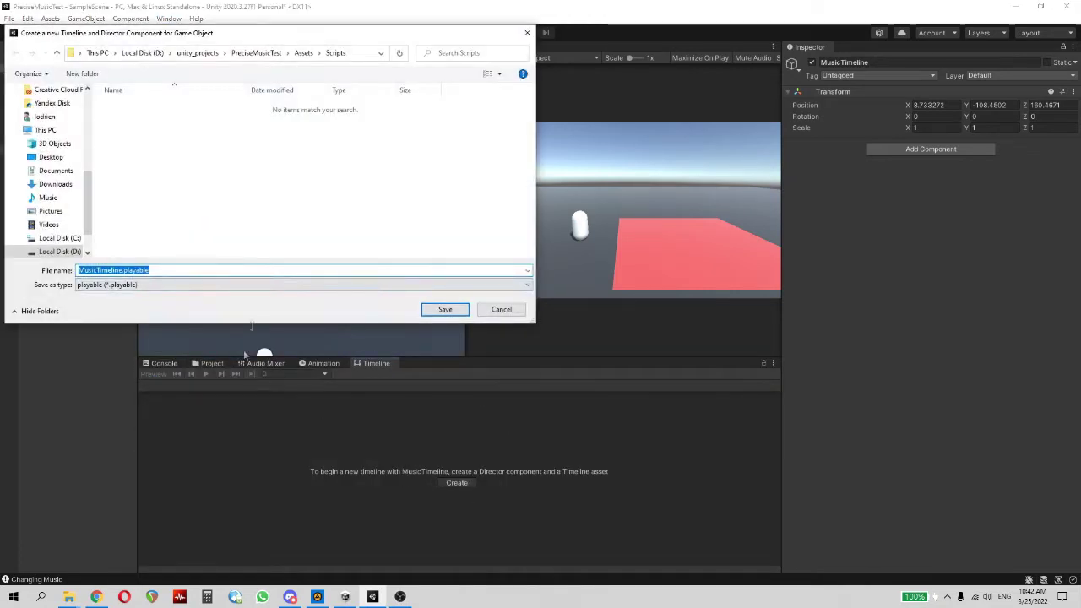
left_click(303, 52)
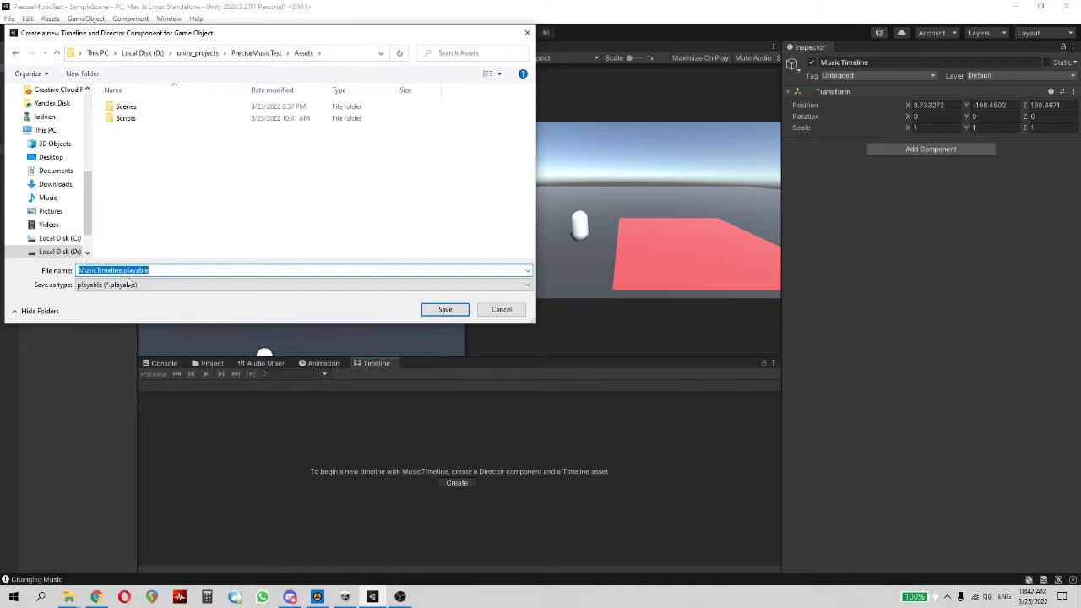
left_click(445, 309)
left_click(212, 363)
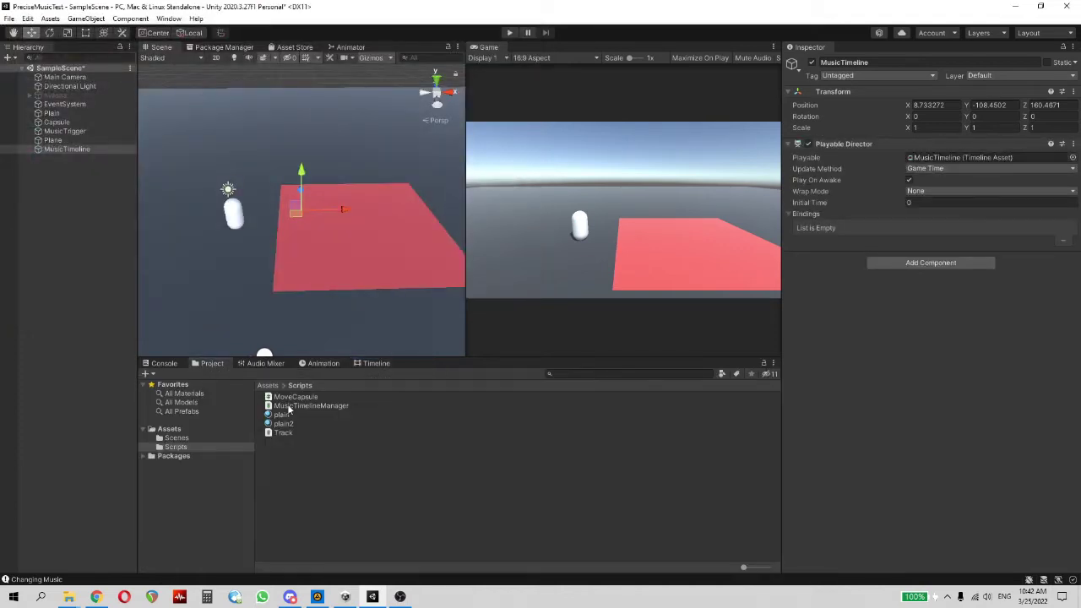
left_click_drag(295, 406, 891, 302)
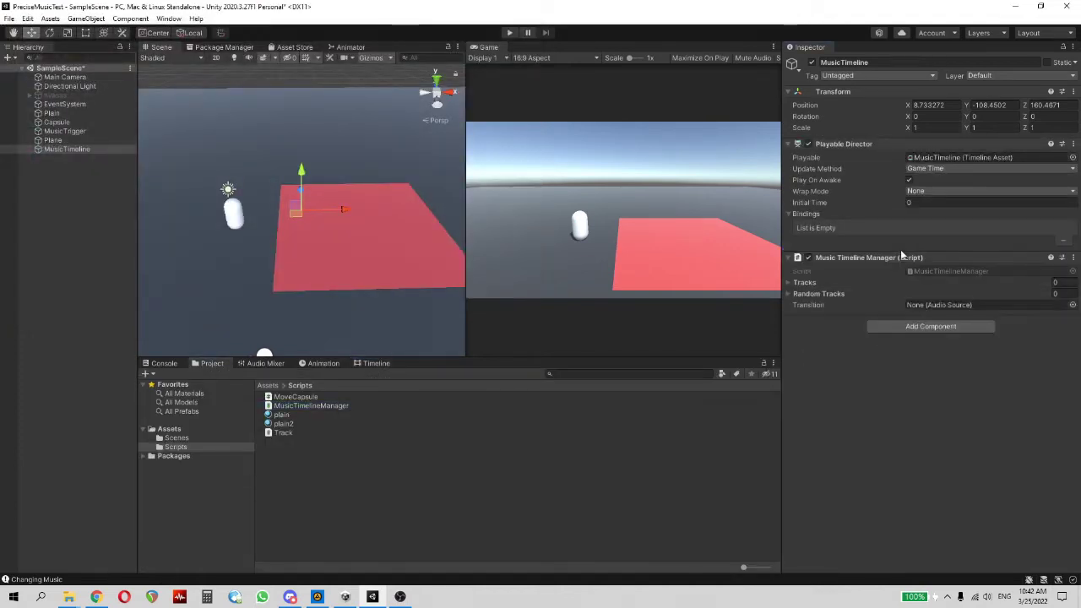
Step: Set the Playable Director to the DSP Clock update method and Loop wrap mode, with Play On Awake disabled
left_click(928, 169)
left_click(936, 181)
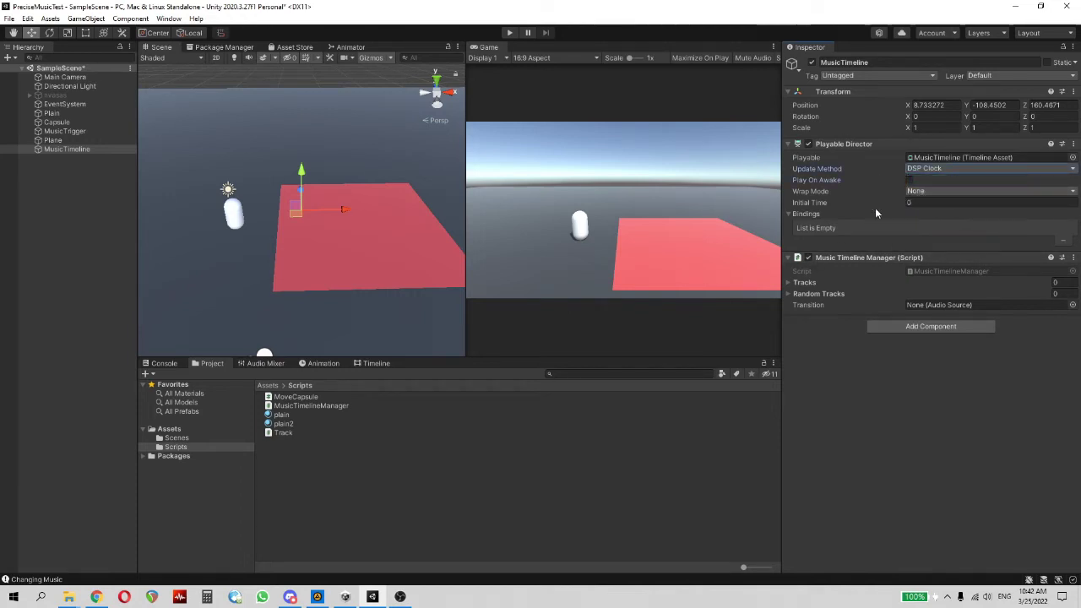
left_click(929, 191)
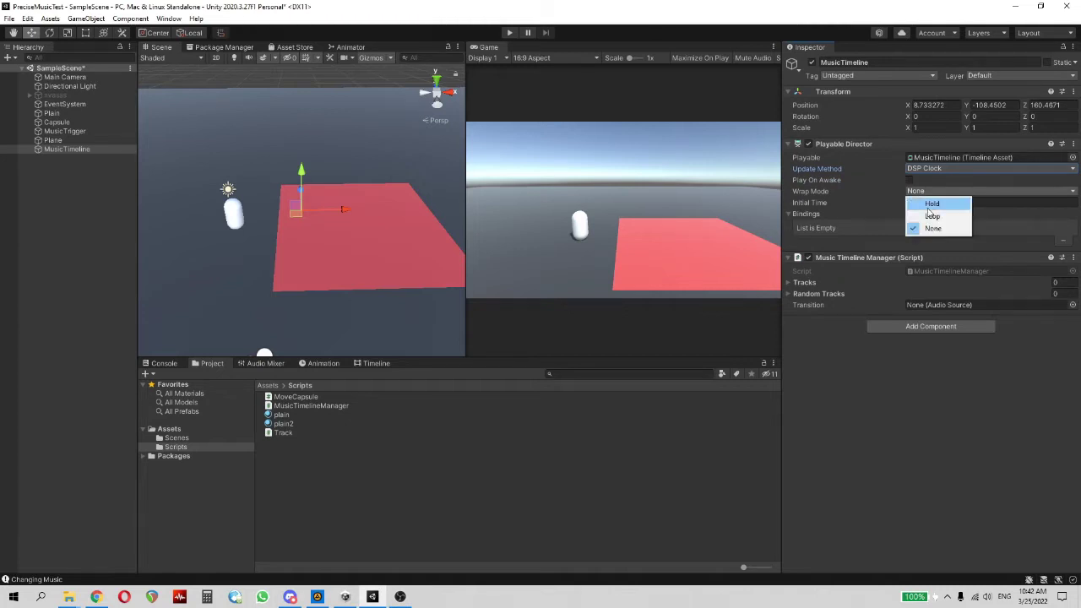
left_click(928, 214)
Step: Add two audio tracks to the MusicTimeline timeline
left_click(376, 363)
left_click(155, 385)
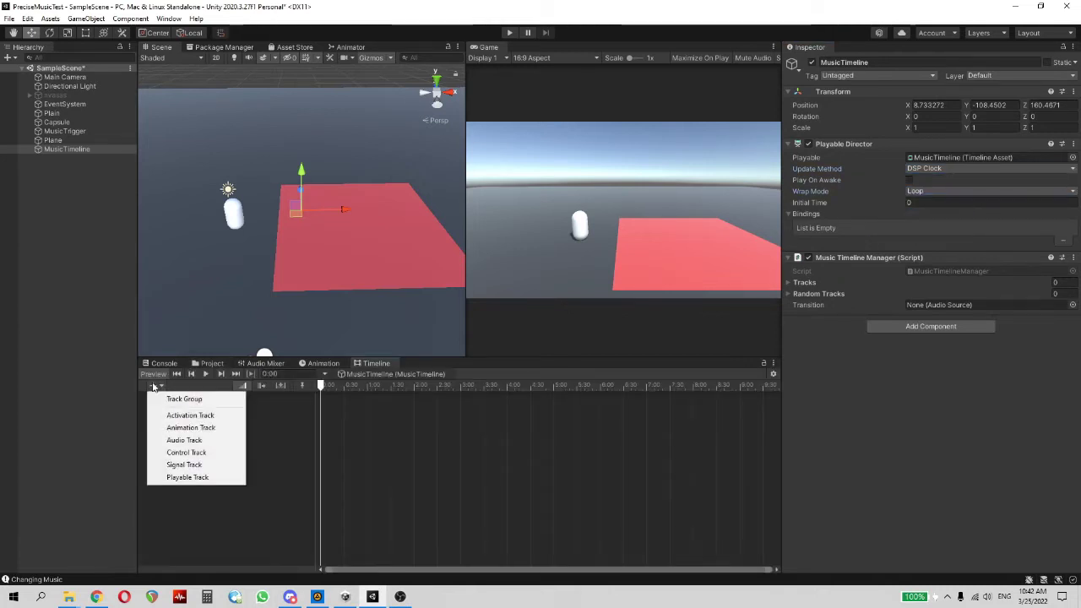
left_click(184, 440)
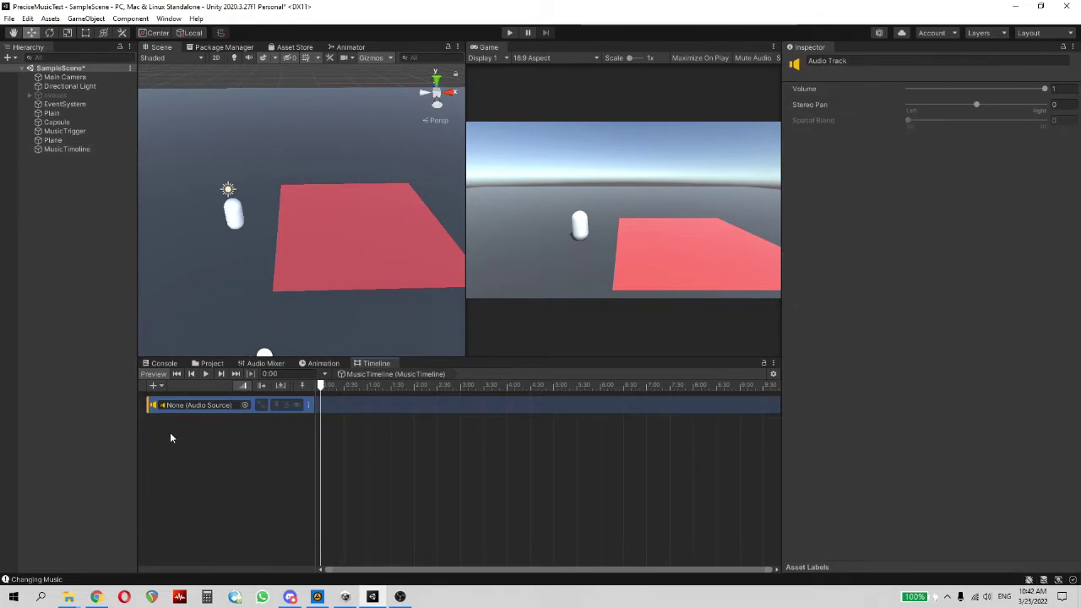
right_click(170, 432)
left_click(183, 483)
Step: Create an empty child object named Track under MusicTimeline
right_click(68, 150)
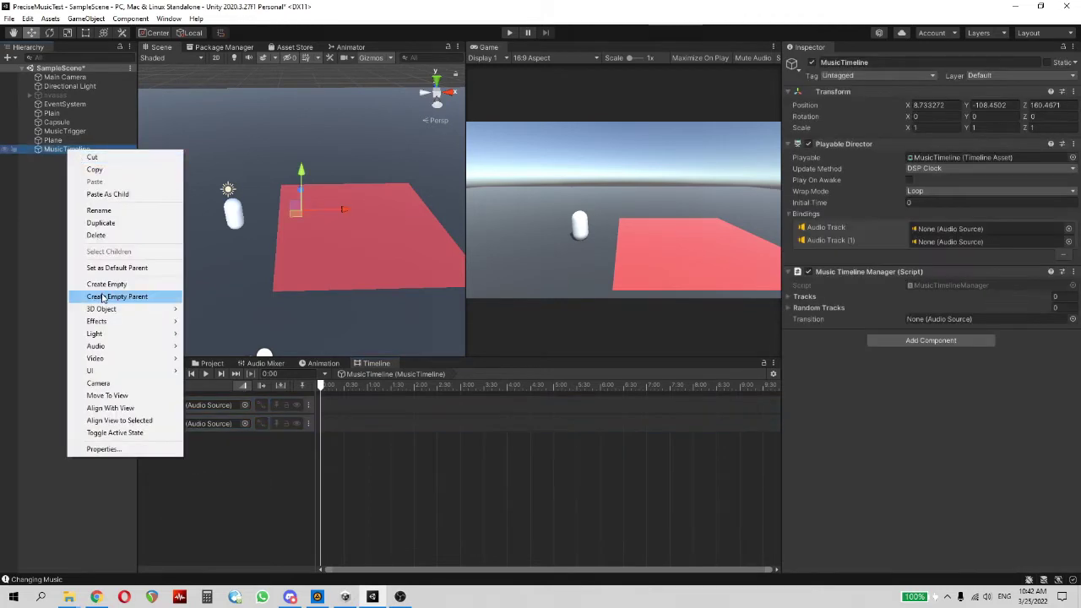
left_click(93, 282)
type("Track")
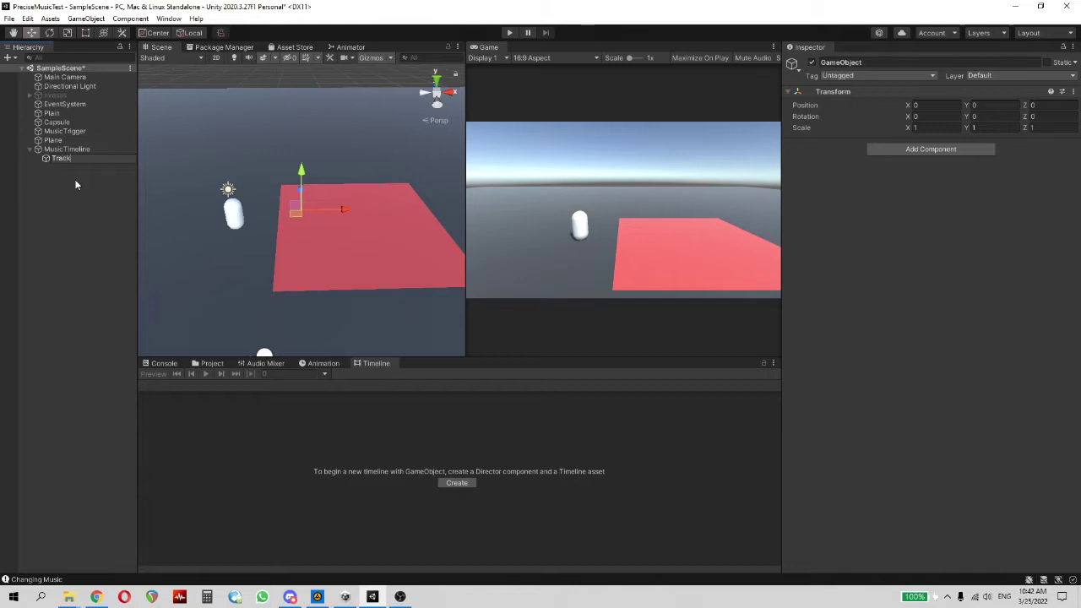
key("Return")
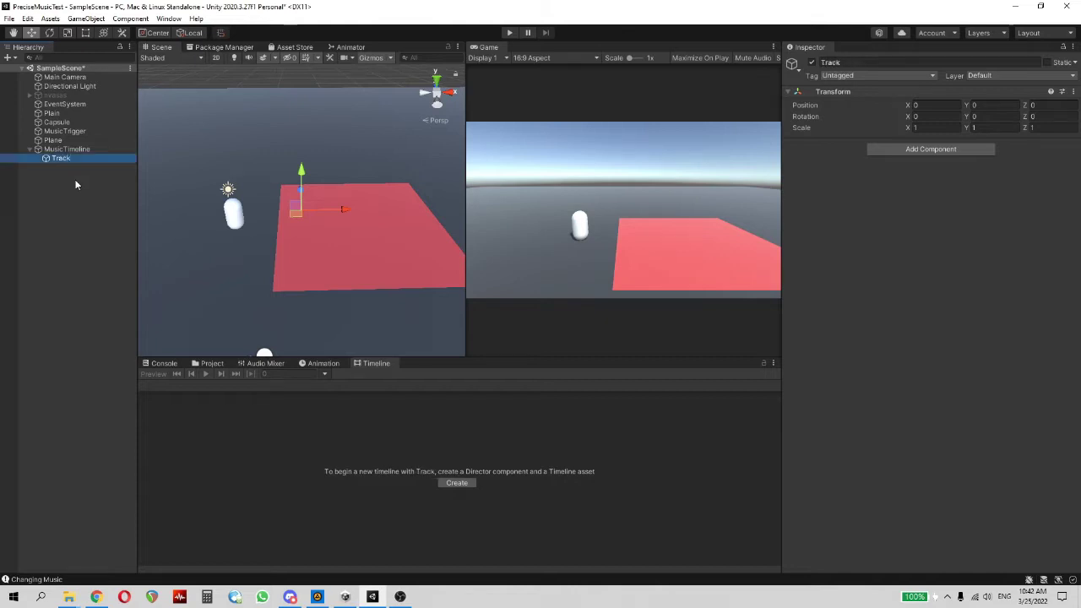
Step: Attach the Track script to the Track object under MusicTimeline
left_click(68, 149)
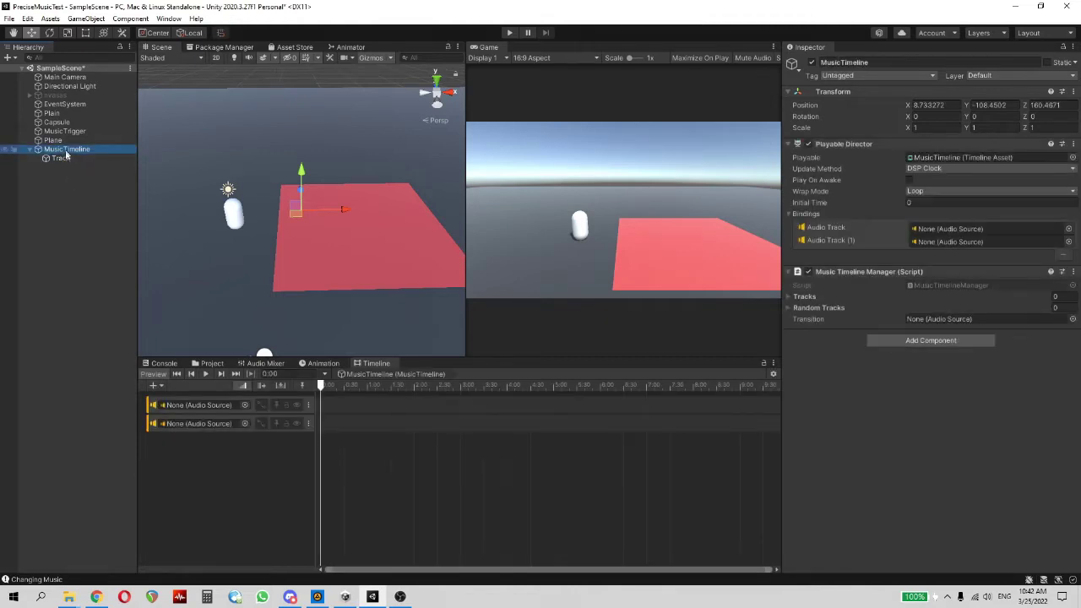
left_click(61, 158)
left_click(211, 363)
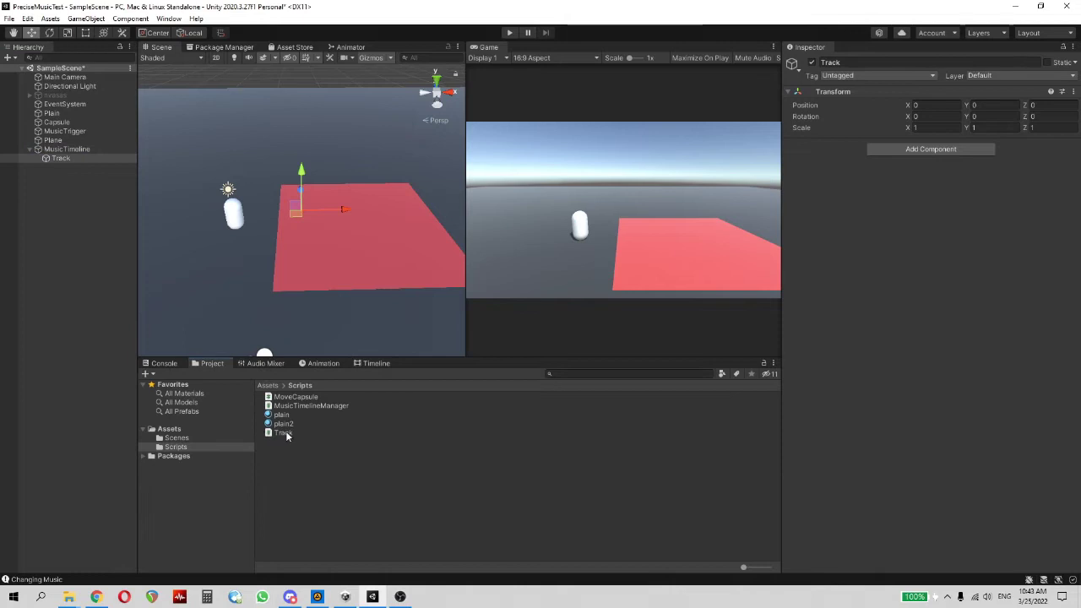
left_click_drag(287, 435, 896, 266)
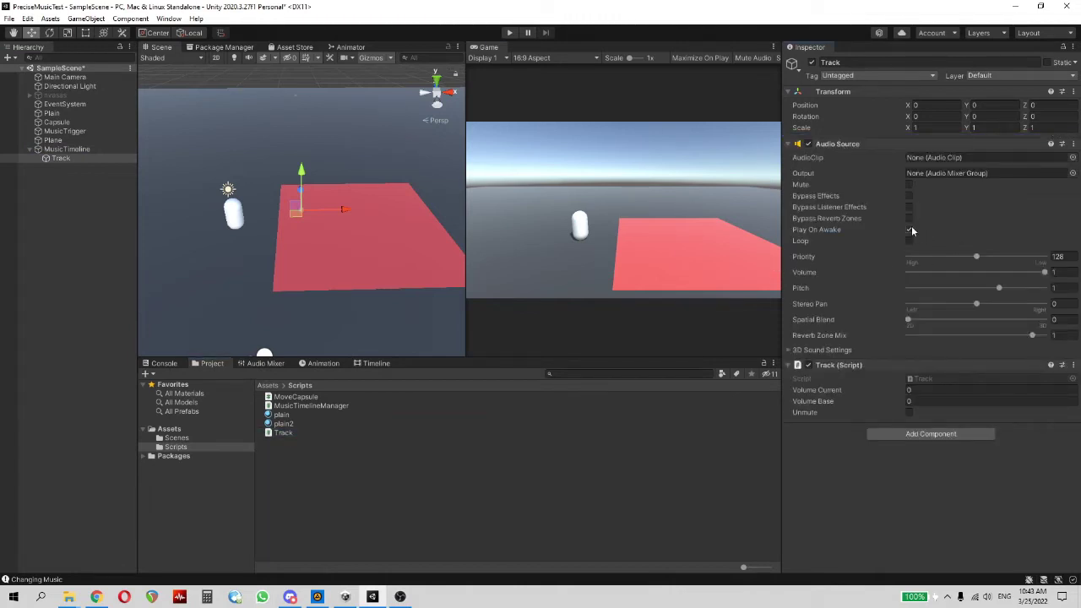
Step: On the Track object, disable Play On Awake, set the Audio Source volume to 0 and Volume Base to 1
left_click(1056, 271)
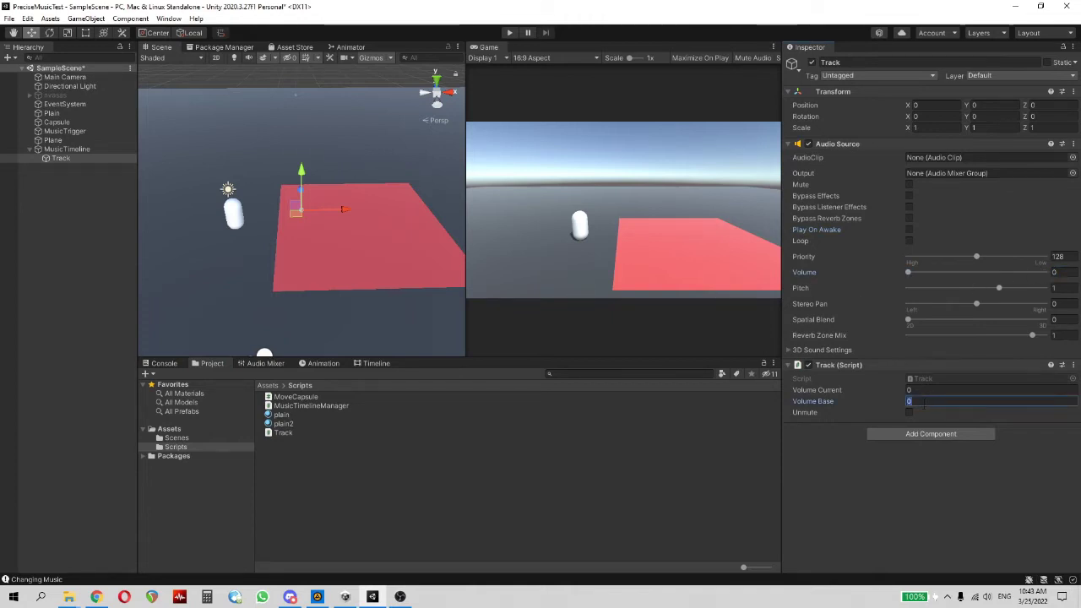
type("1")
key("Return")
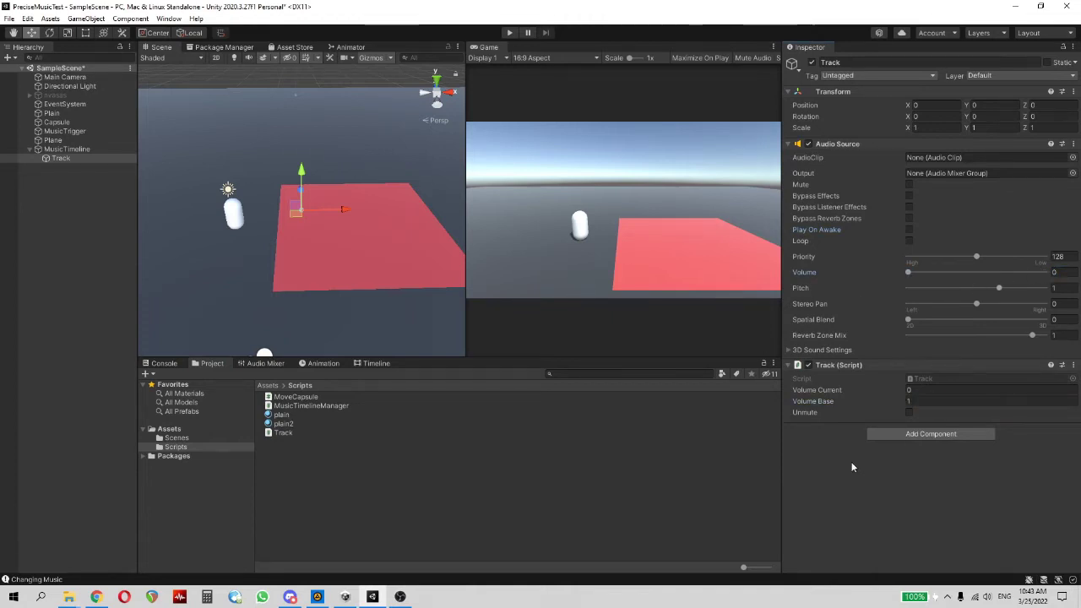
left_click(909, 413)
Step: Rename the Track object to Track01 and duplicate it as Track02
left_click(61, 158)
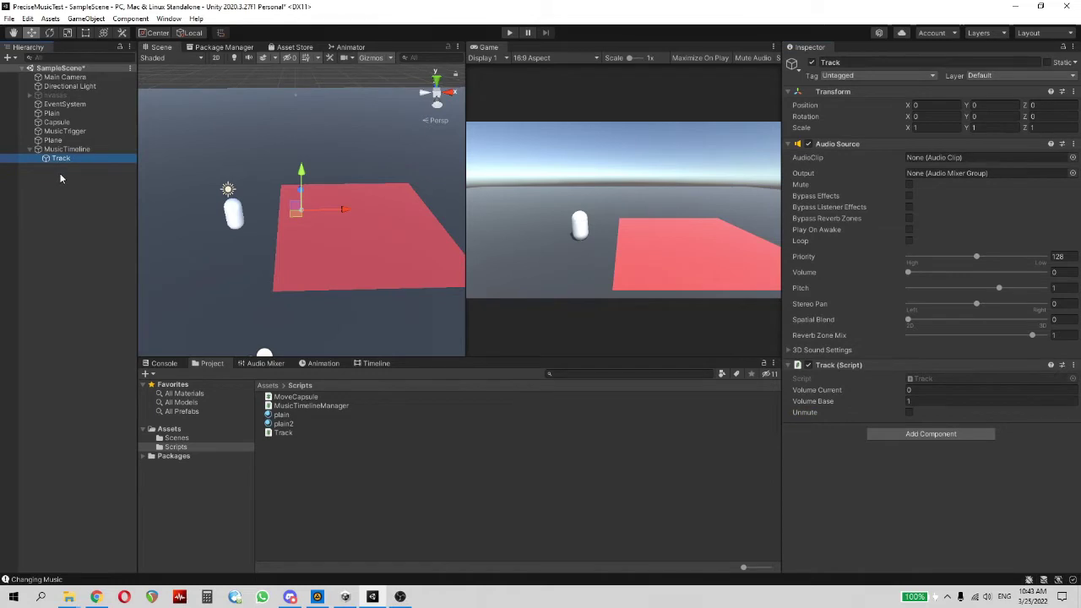
key("F2")
type("Track01")
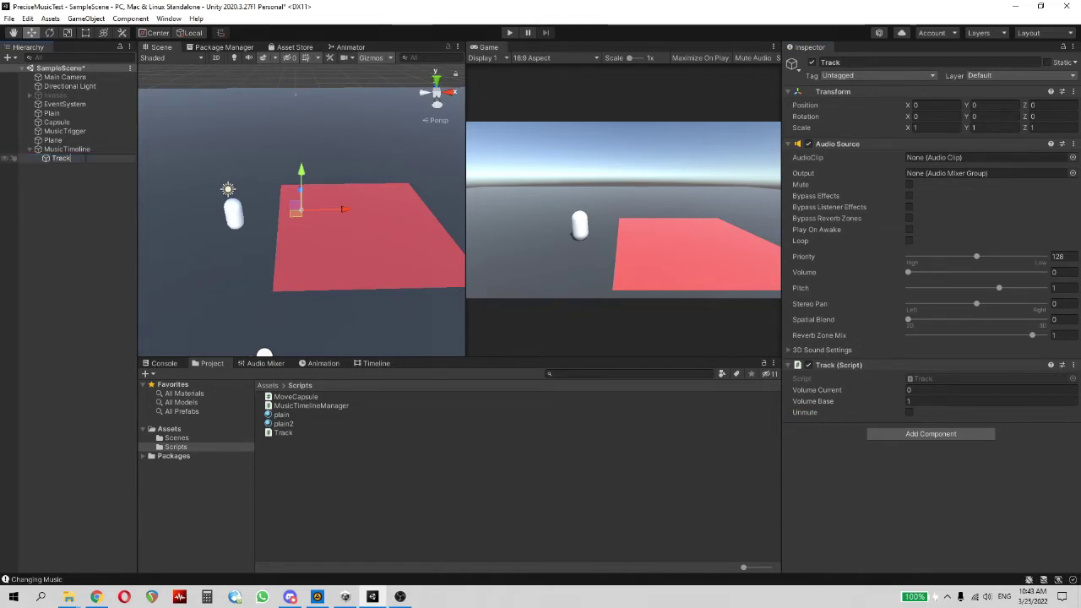
key("Return")
key("ctrl+d")
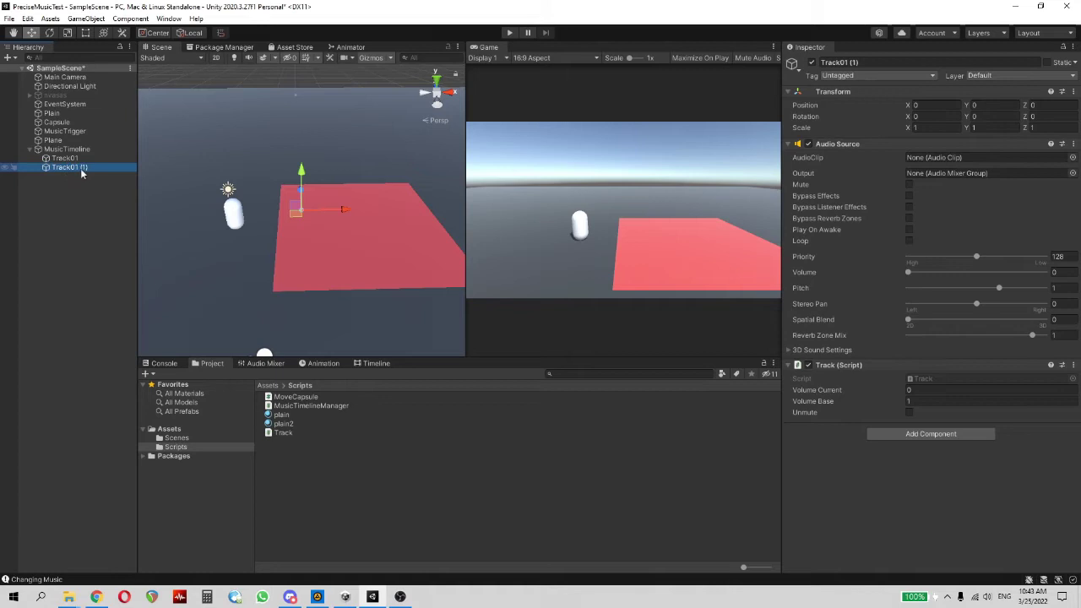
key("F2")
type("Track02")
left_click(82, 173)
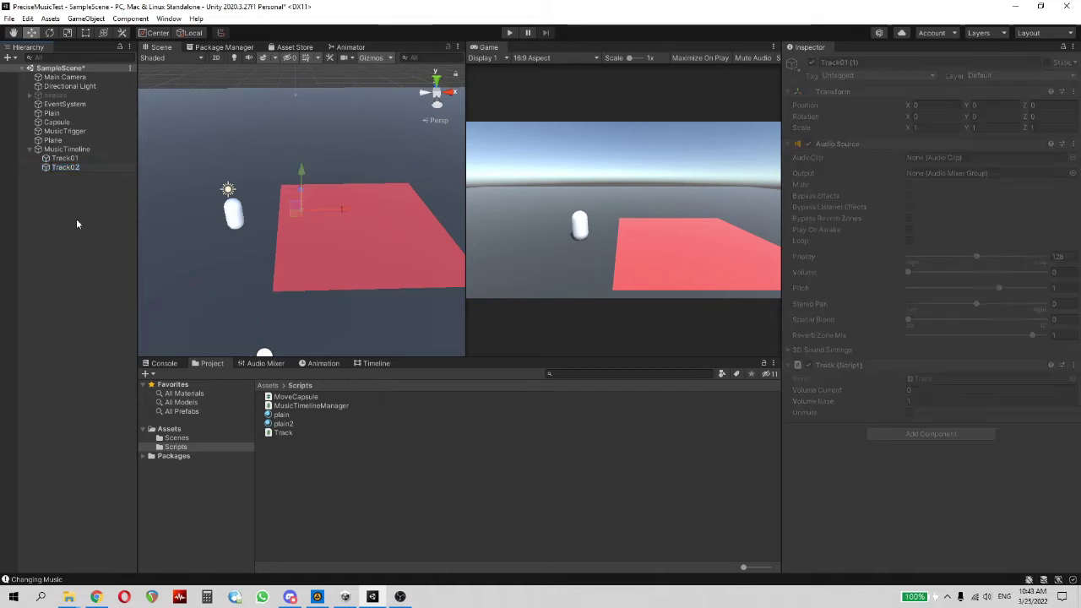
Step: Enable Unmute on Track01 and assign it as the audio source of an audio track in the MusicTimeline timeline
left_click(65, 158)
left_click(908, 413)
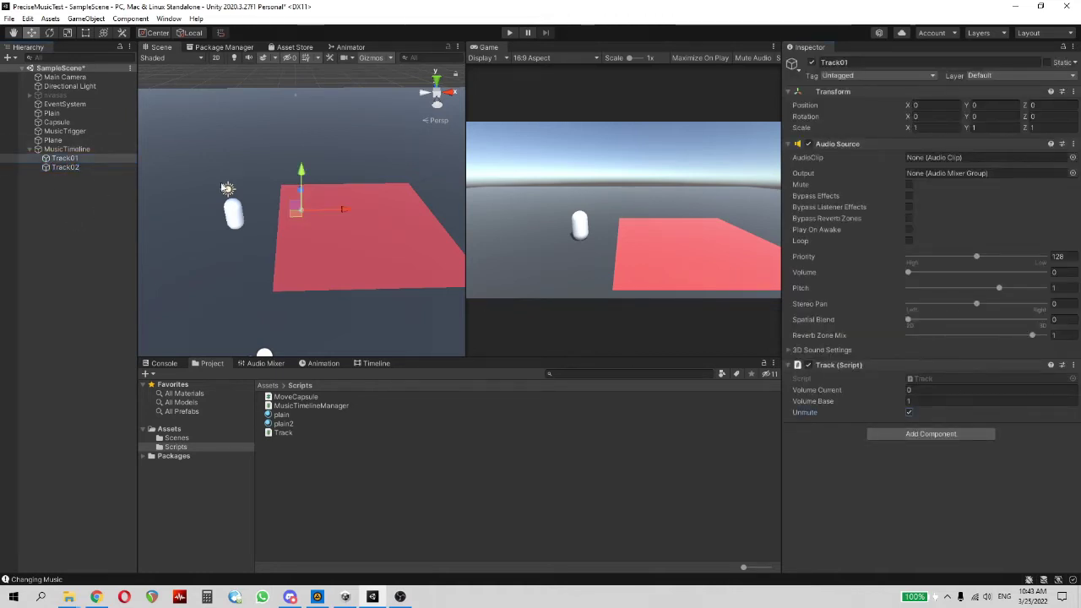
left_click(77, 149)
left_click(376, 363)
left_click_drag(80, 158, 191, 424)
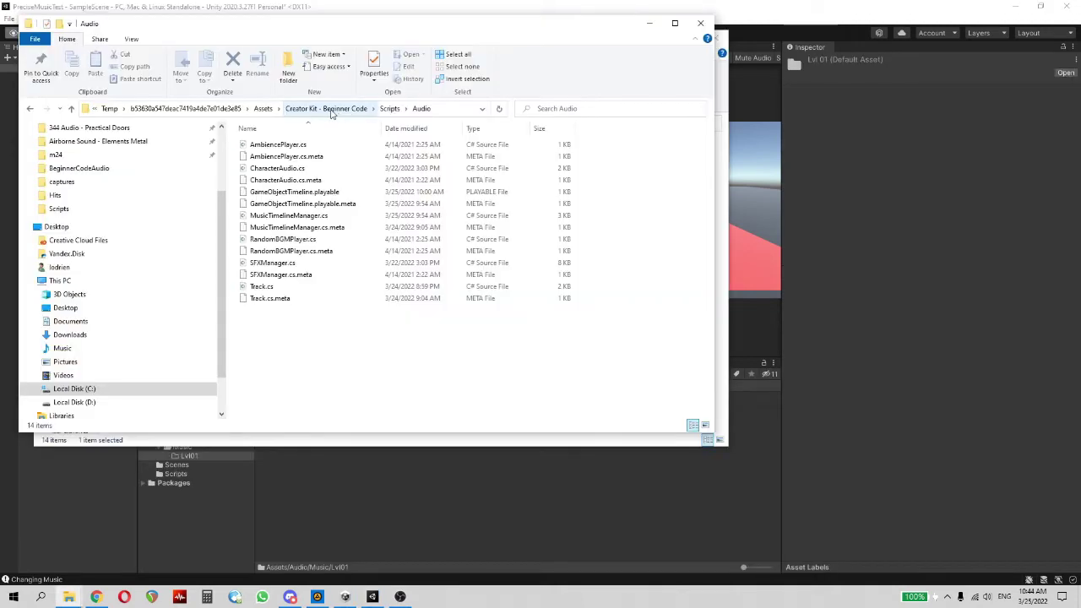
Step: Copy the BGM_ARPG and BGM_ARPG_agro audio files from the Creator Kit's Audio/BGM/AdditionalMusic folder into the project's Assets/Audio/Music/Lvl01 folder
left_click(332, 114)
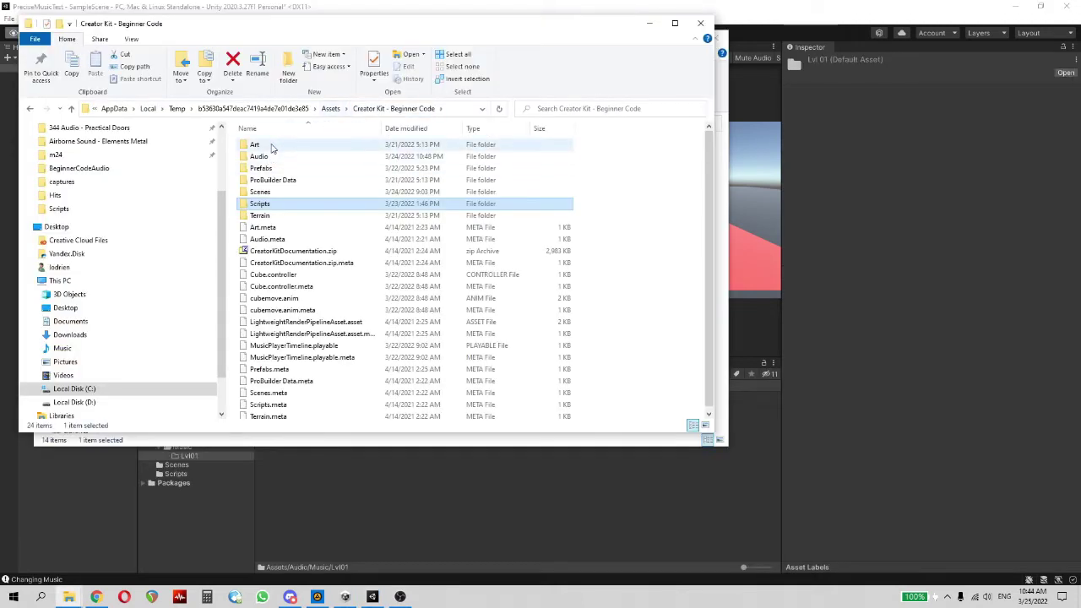
double_click(271, 154)
double_click(270, 148)
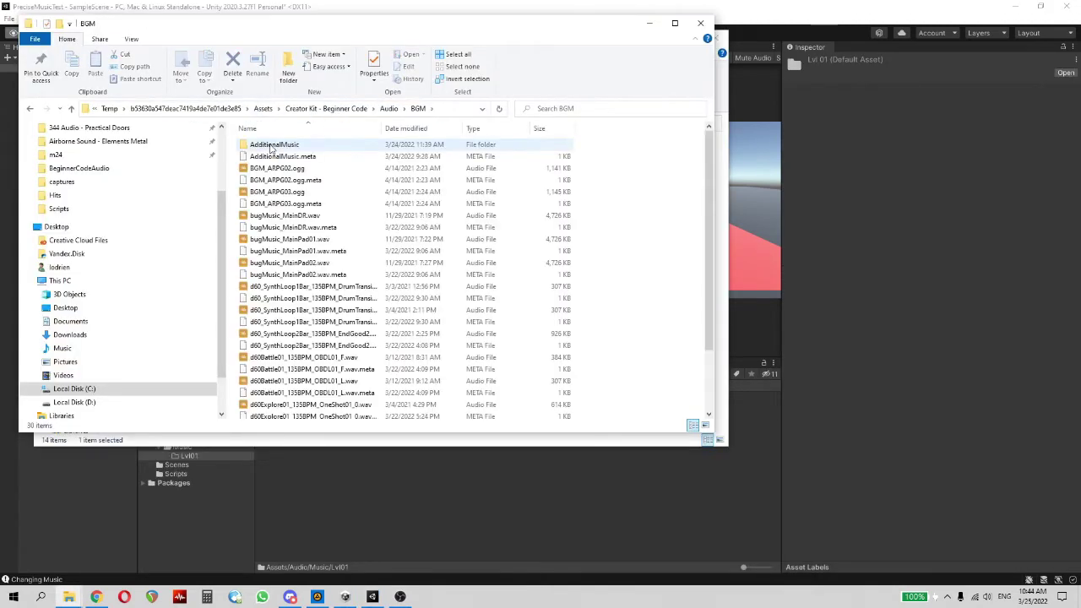
double_click(272, 149)
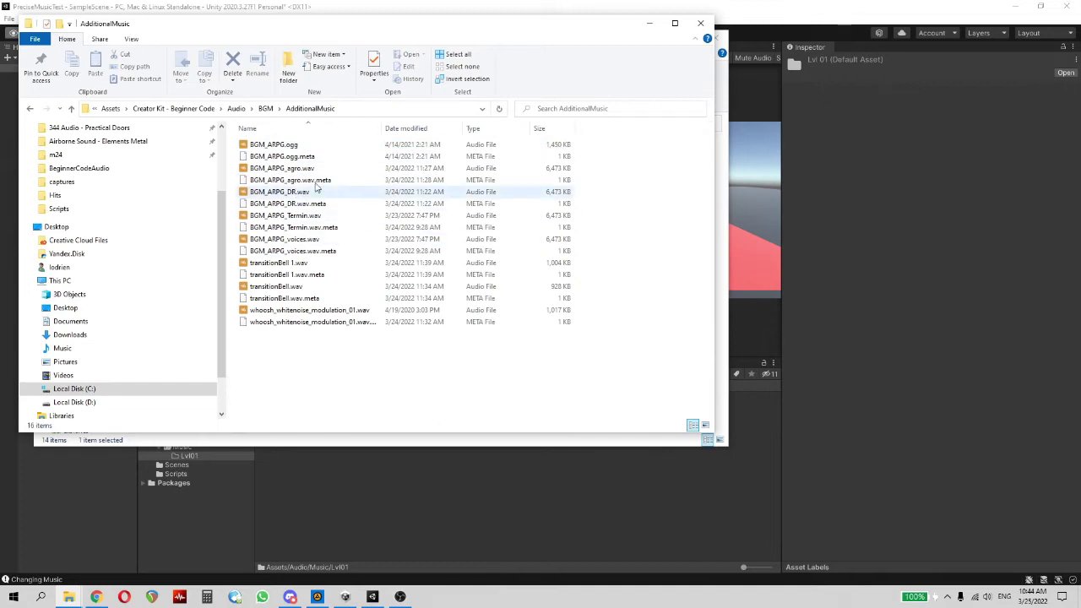
left_click(309, 169)
left_click_drag(321, 32, 687, 39)
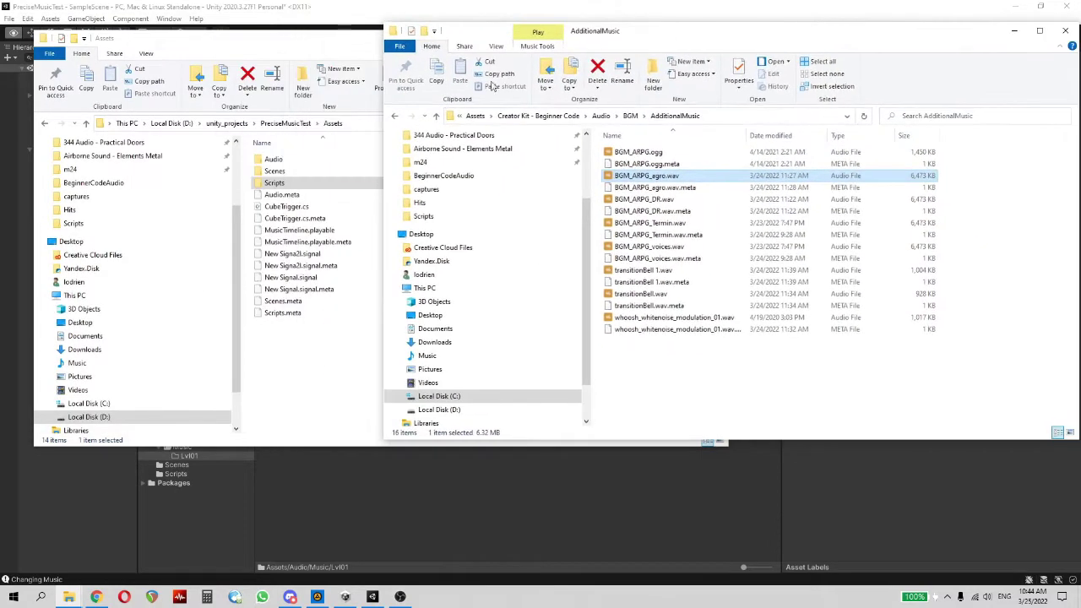
left_click(363, 245)
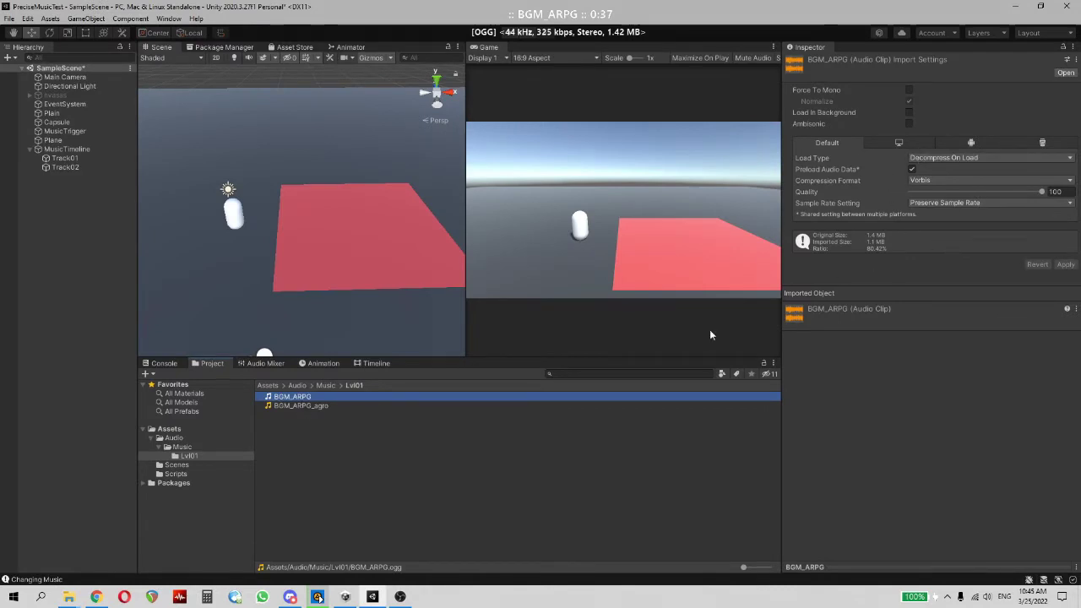
left_click(363, 406)
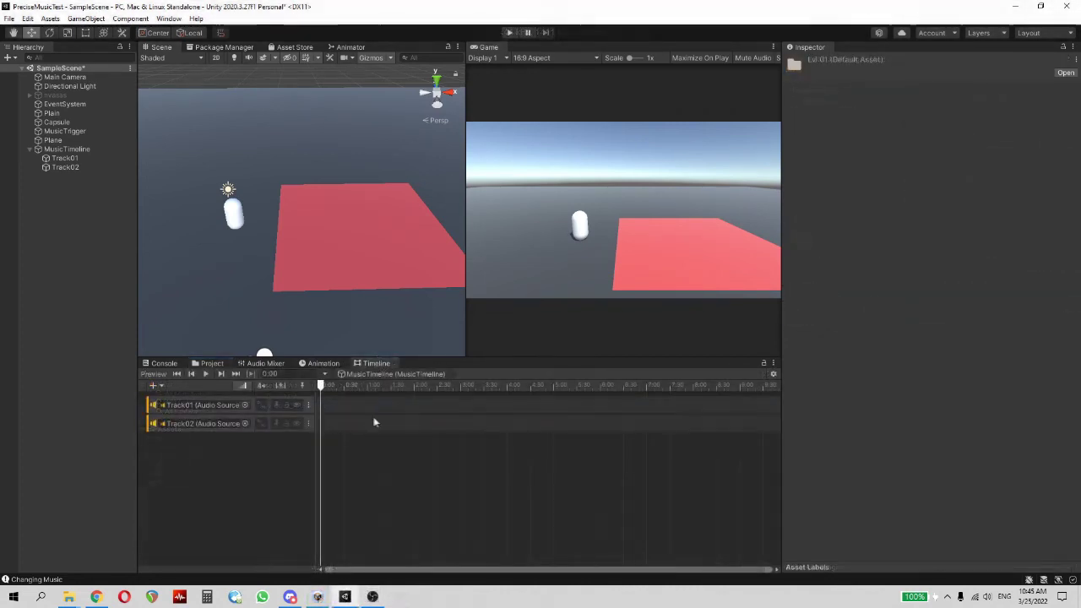
Step: Add the BGM_ARPG audio clip to the Track01 audio track and move it to start at 0
right_click(391, 406)
left_click(441, 495)
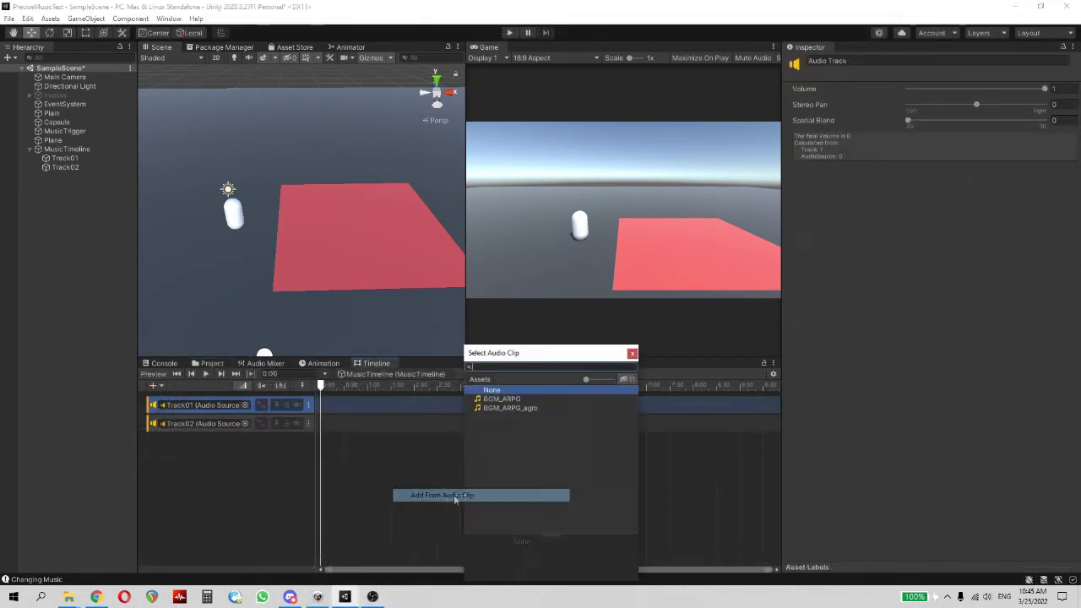
double_click(527, 405)
scroll(441, 417, "down", 10)
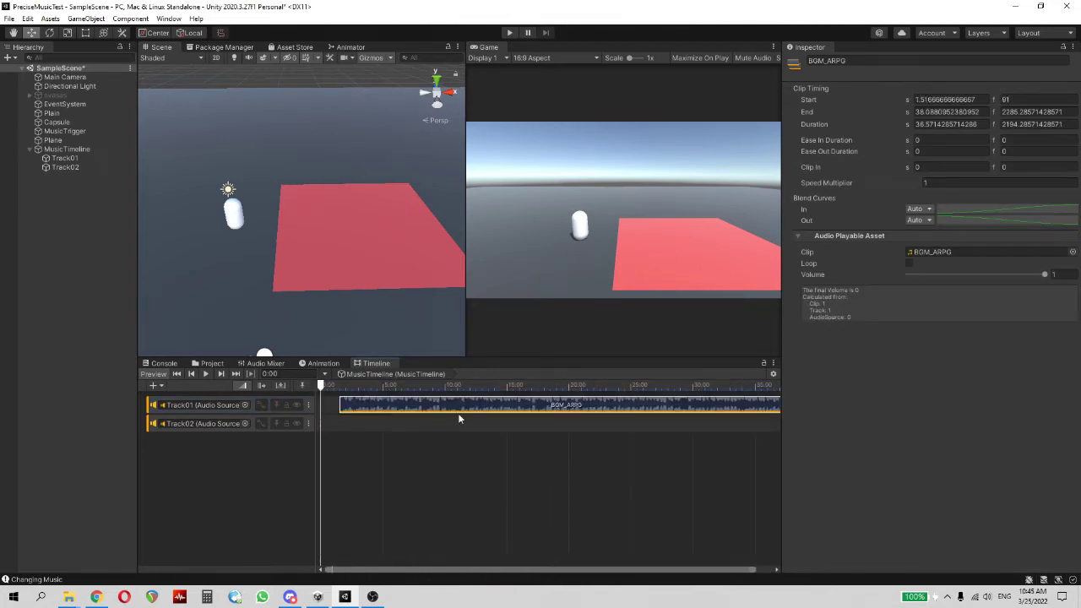
left_click_drag(393, 409, 354, 405)
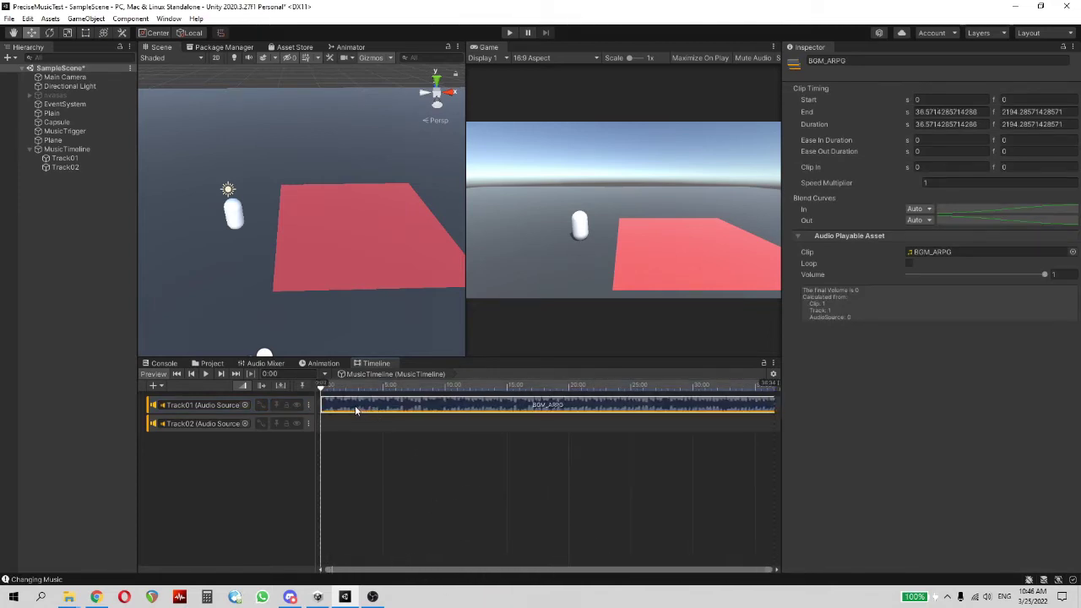
Step: Check which Duration Mode the MusicTimeline timeline uses
left_click(772, 377)
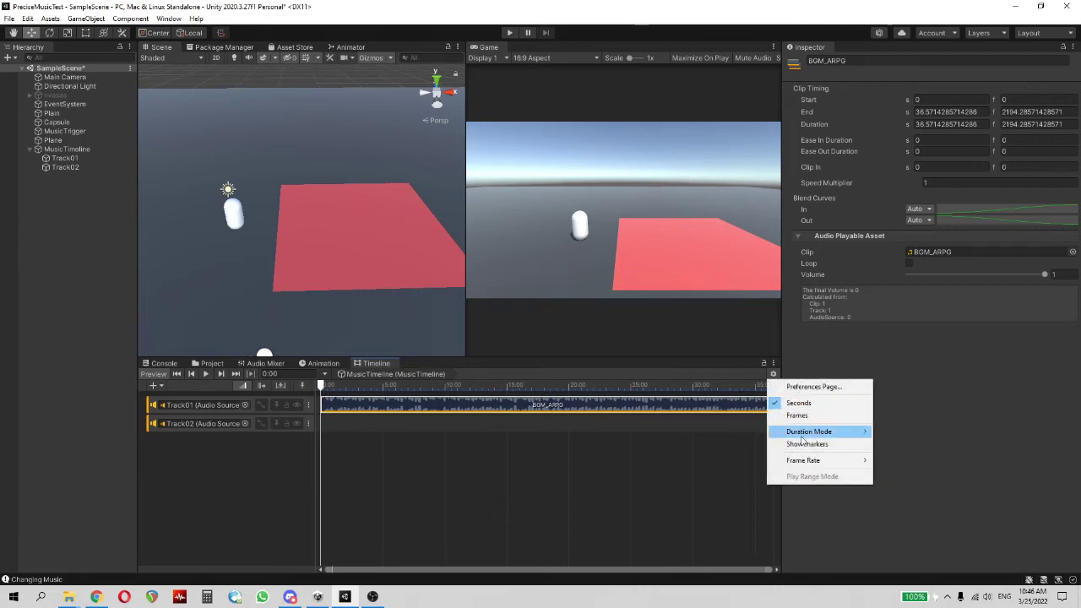
mouse_move(836, 432)
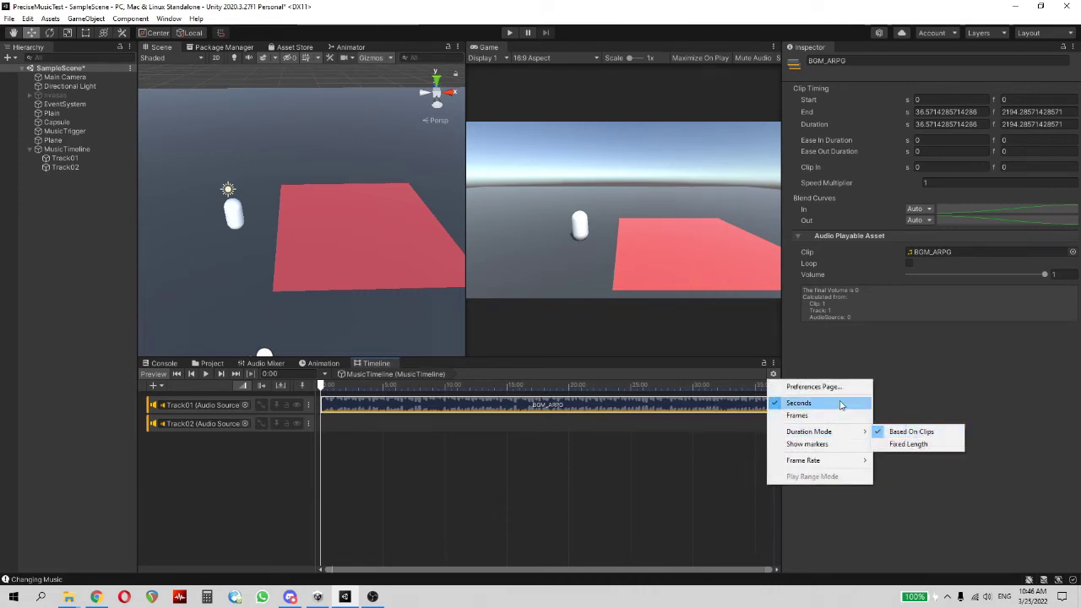
left_click(633, 479)
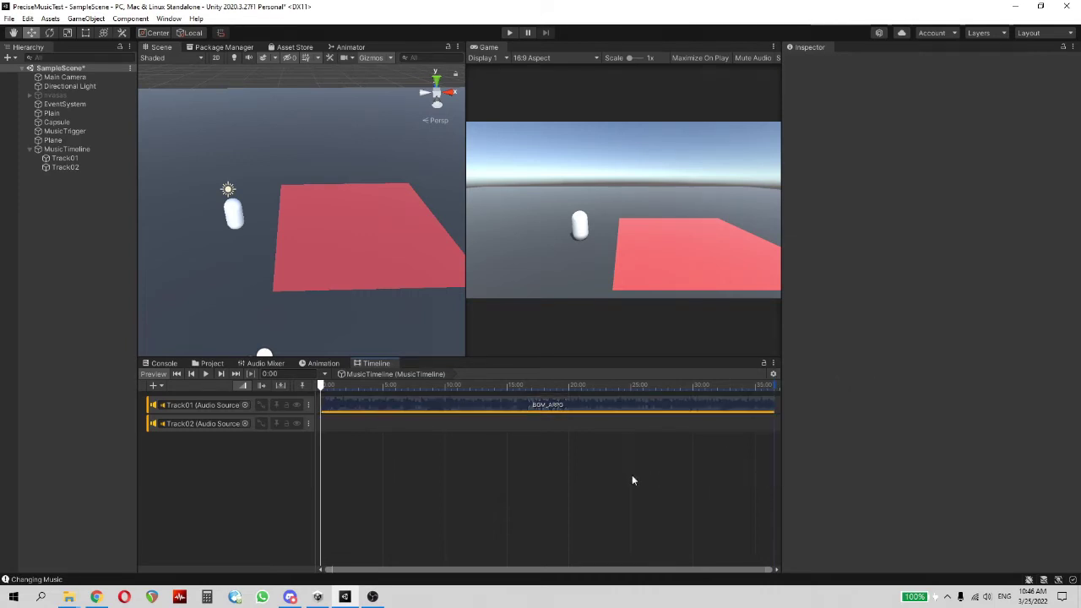
Step: Add the BGM_ARPG_agro audio clip to the Track02 audio track and move it to start at 0
right_click(386, 422)
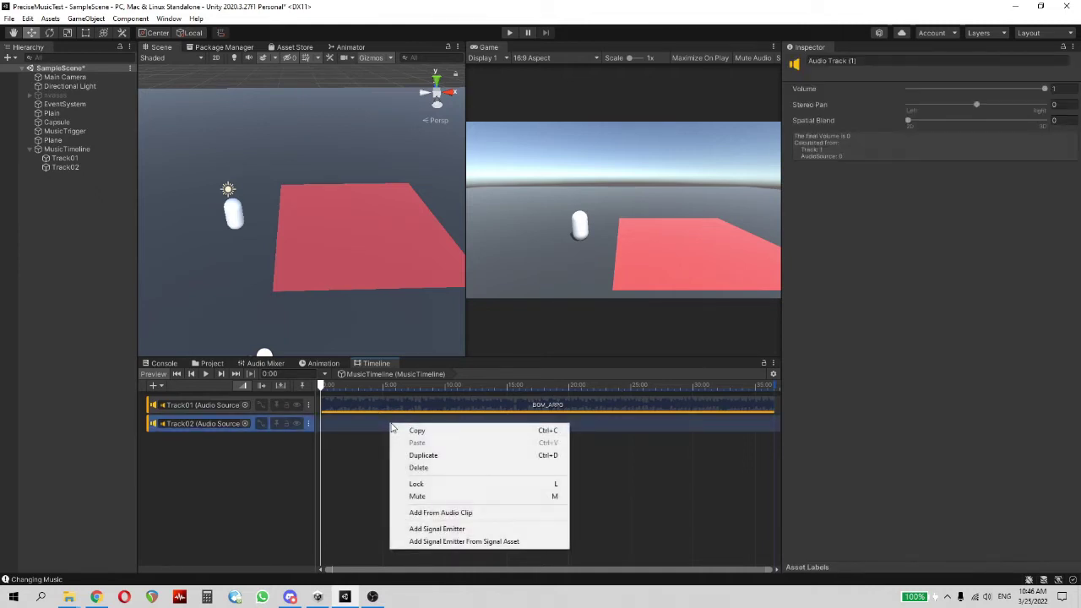
left_click(450, 512)
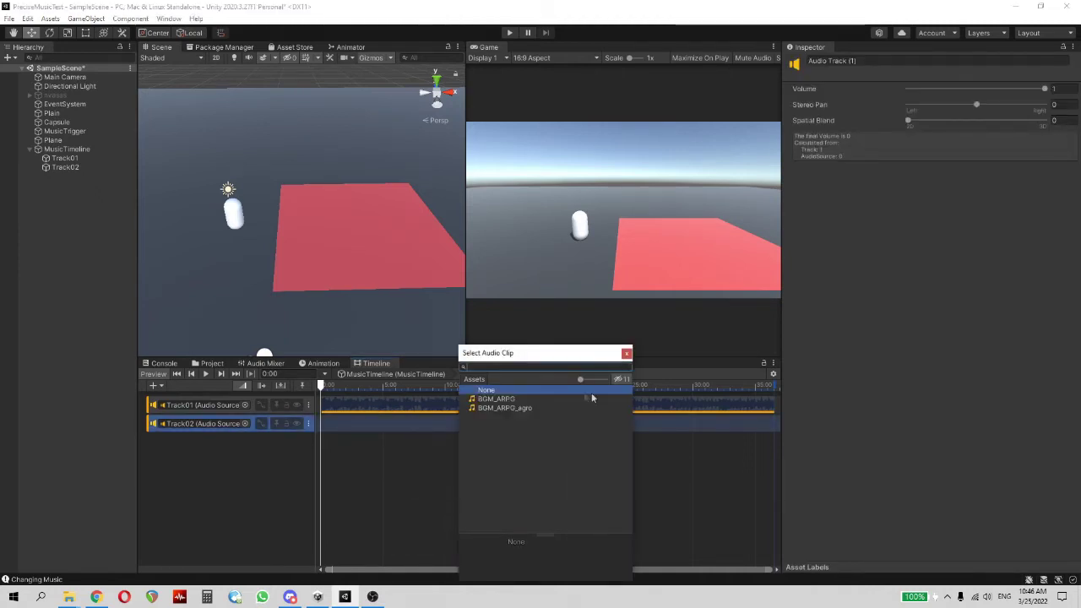
left_click(526, 408)
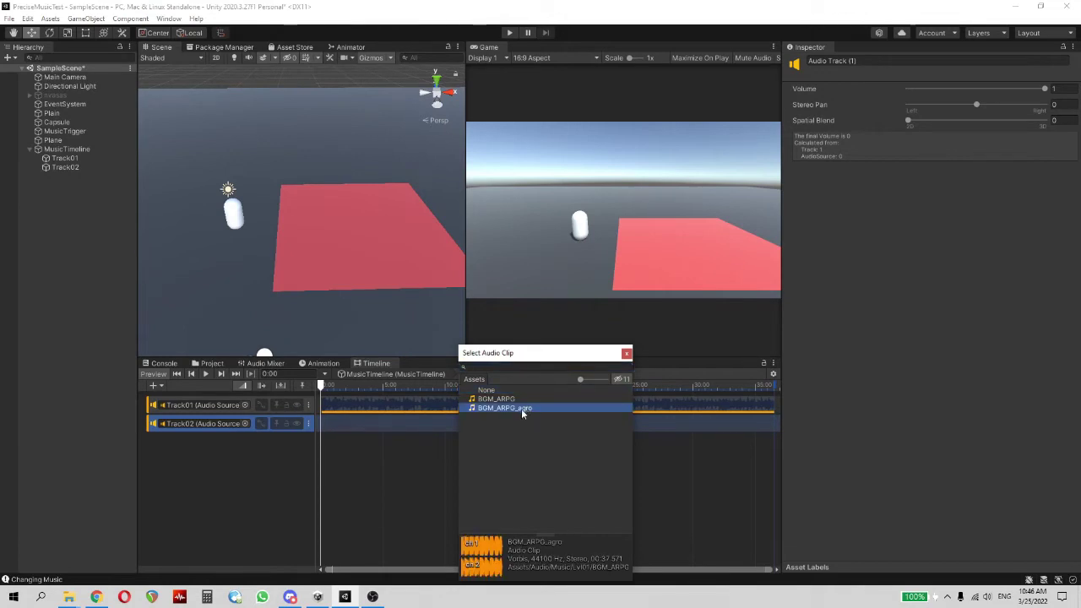
double_click(521, 407)
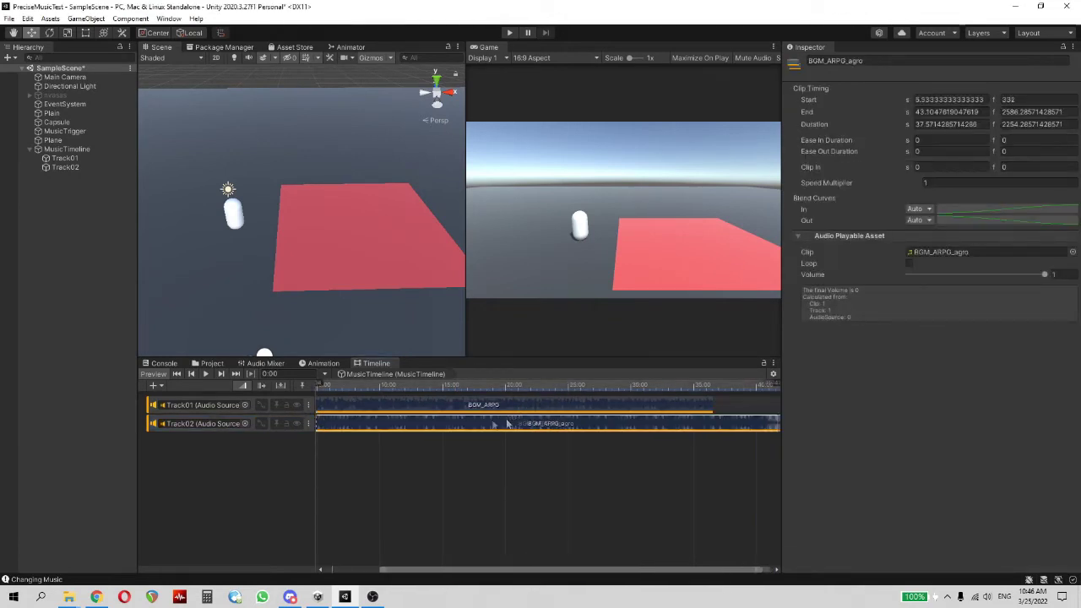
scroll(392, 446, "up", 3)
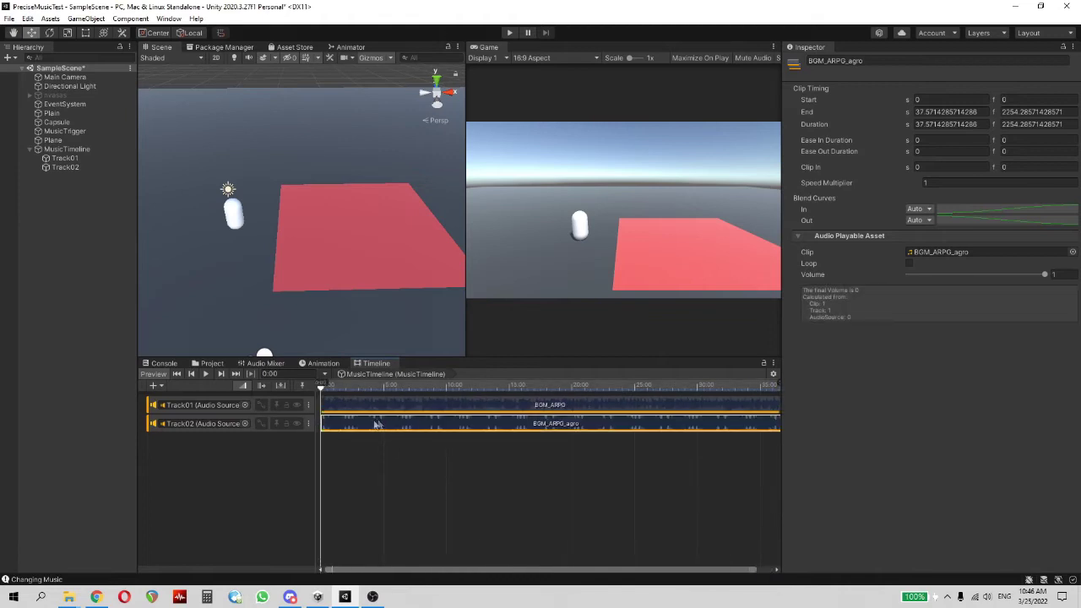
Step: Trim the end of the BGM_ARPG_agro clip to about 36.57 s, matching the BGM_ARPG clip, and compare both clips' timing
left_click_drag(363, 570, 463, 572)
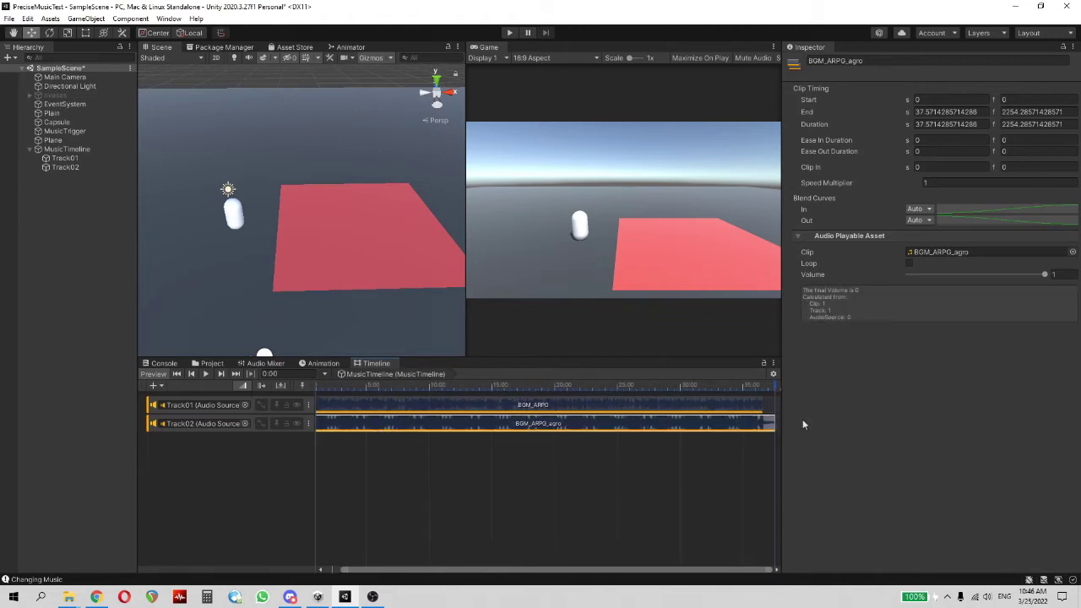
left_click_drag(769, 421, 759, 421)
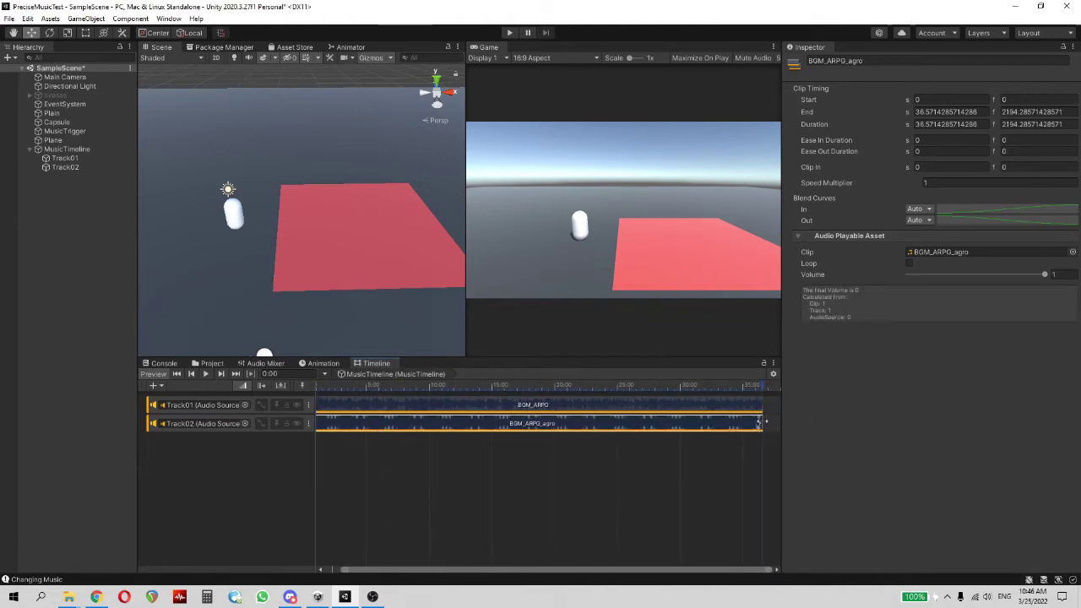
left_click(651, 449)
left_click(593, 422)
left_click(589, 406)
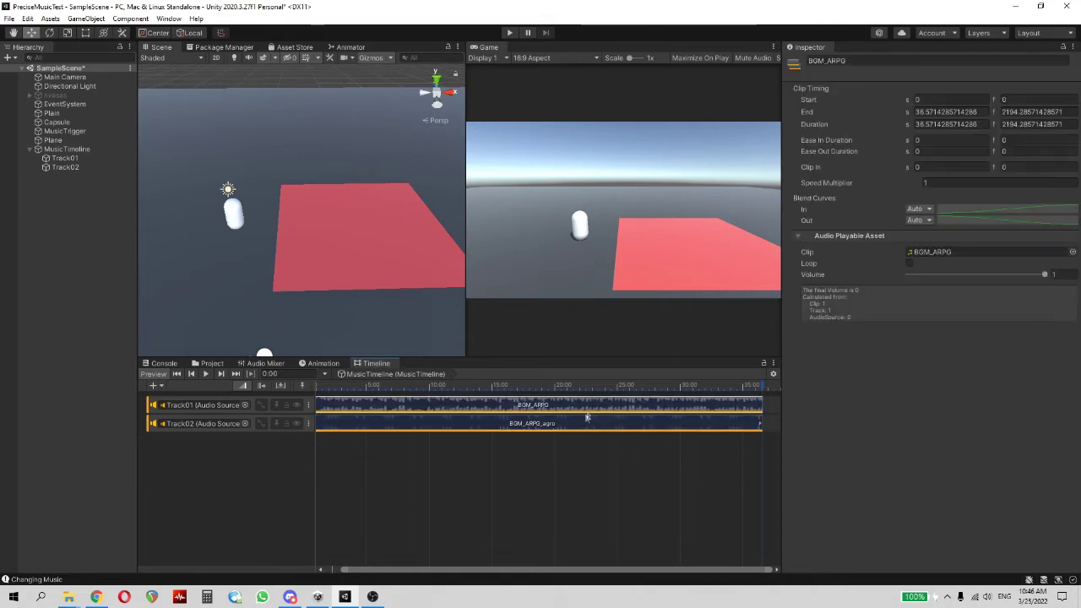
left_click(586, 420)
left_click(596, 398)
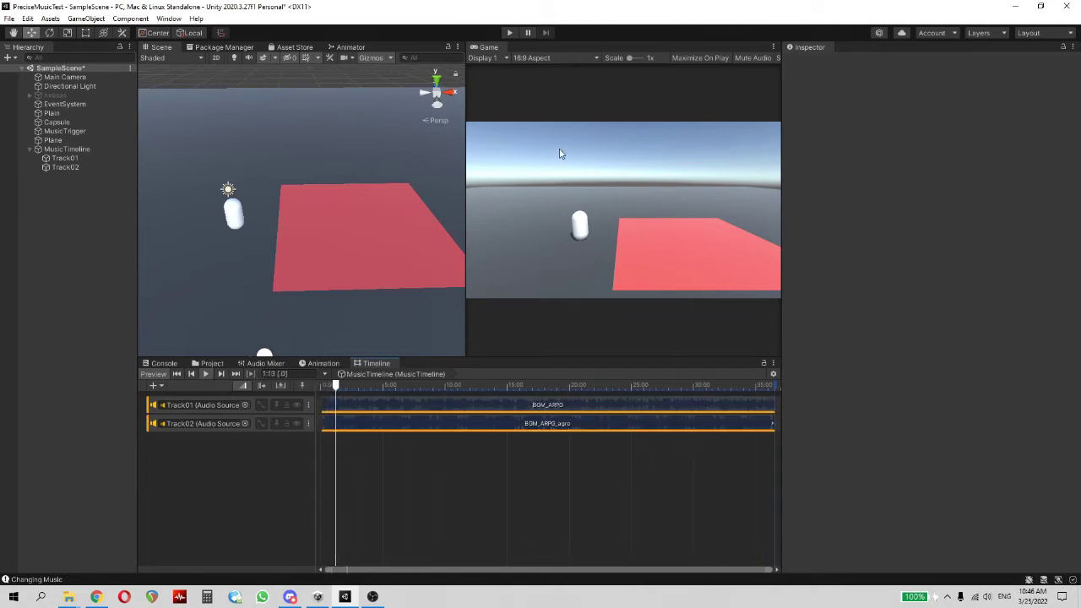
Step: Set the Audio Source volume of Track01 to 1 and preview the BGM_ARPG clip in the MusicTimeline timeline
left_click(79, 161)
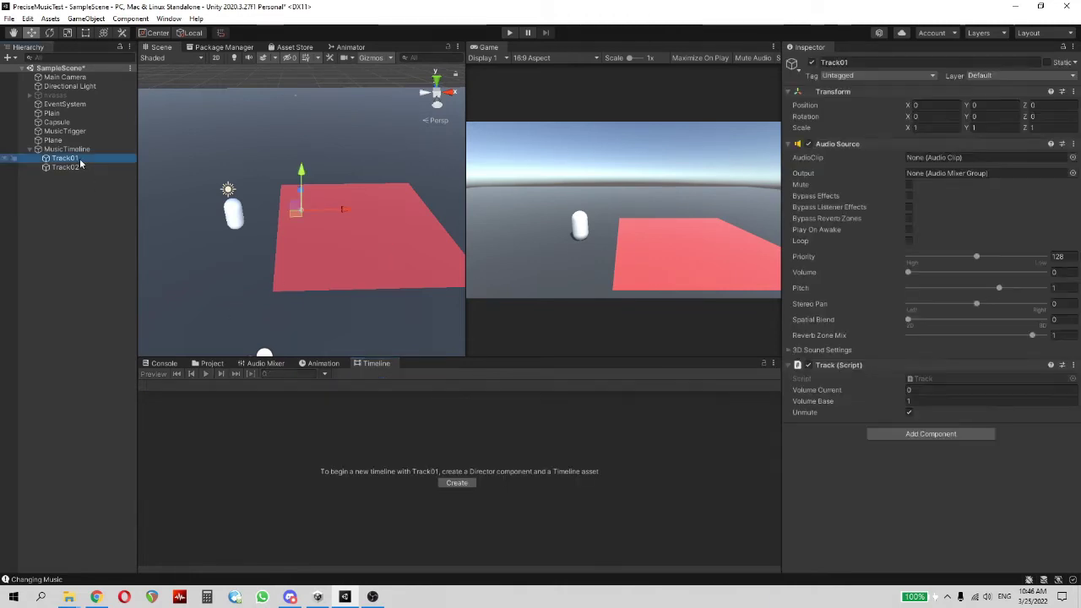
left_click(1056, 271)
type("1")
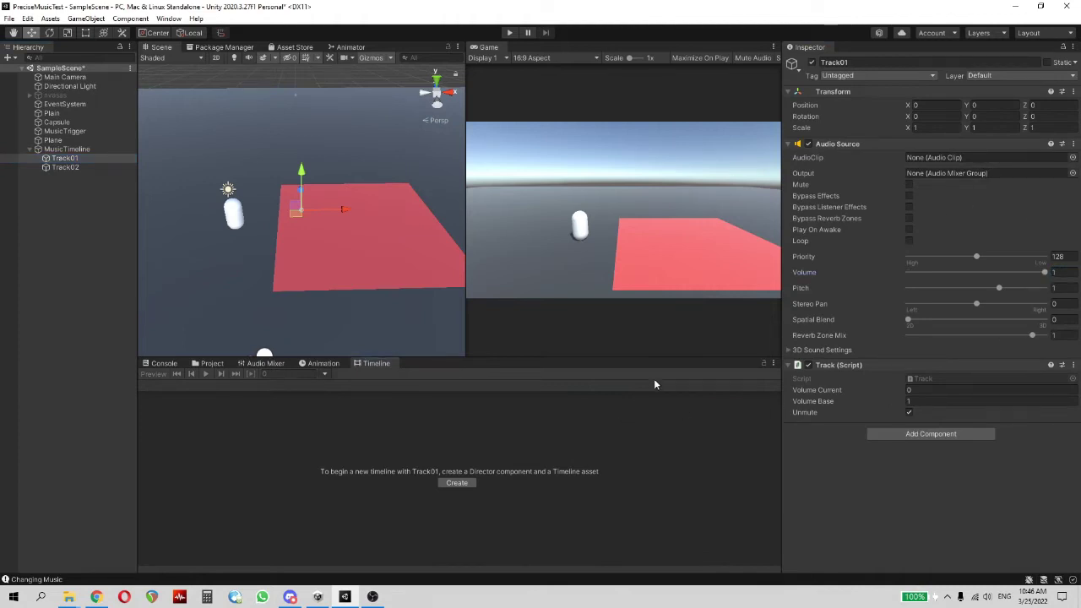
left_click(106, 149)
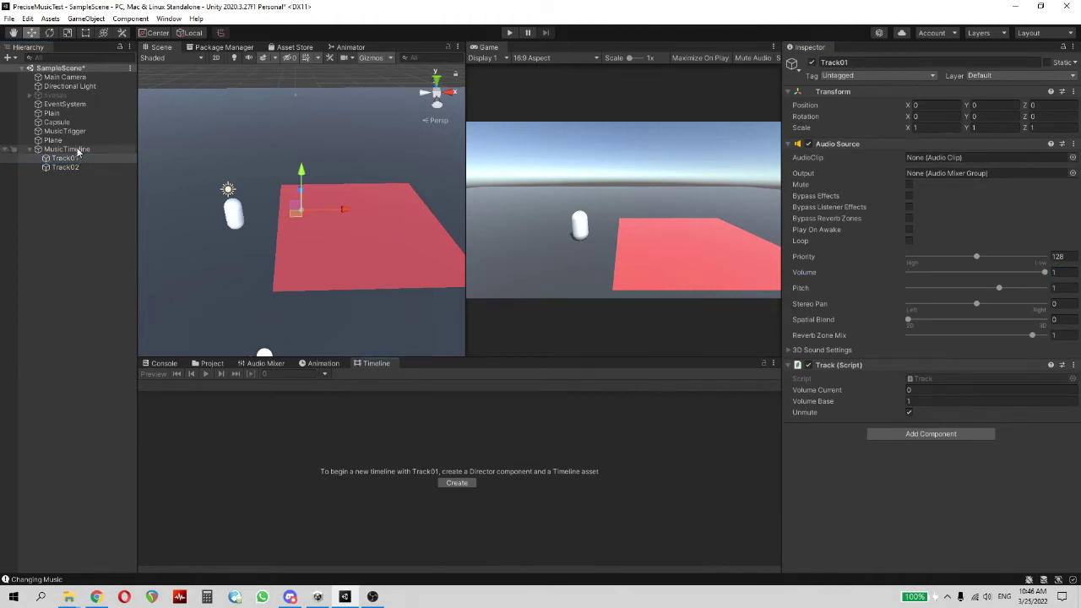
left_click(366, 407)
key("space")
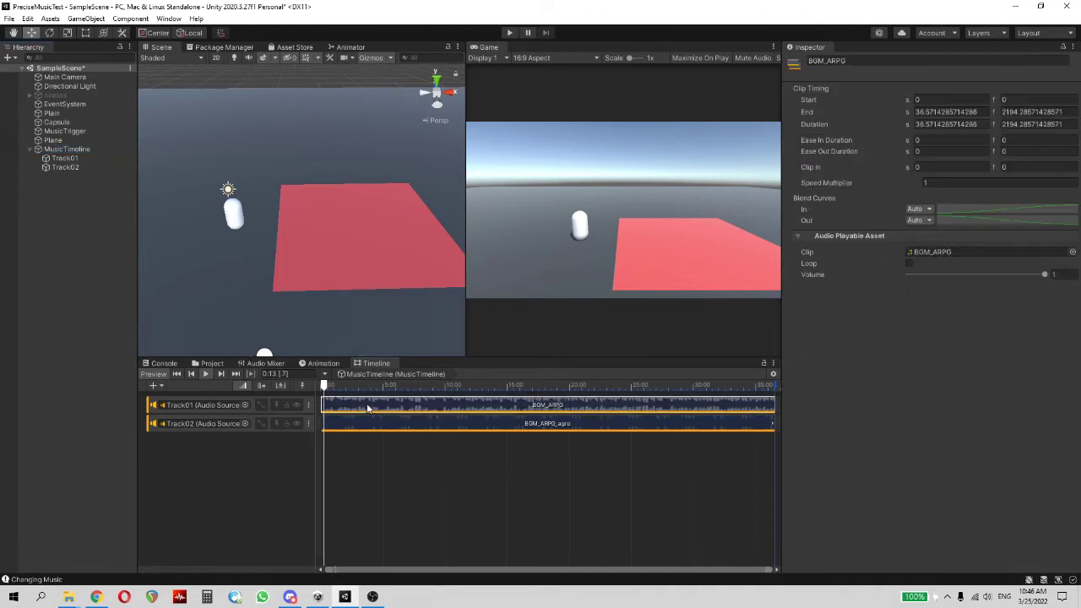
Step: Set the Audio Source volume of Track01 to 0 and test-run the scene
left_click(63, 158)
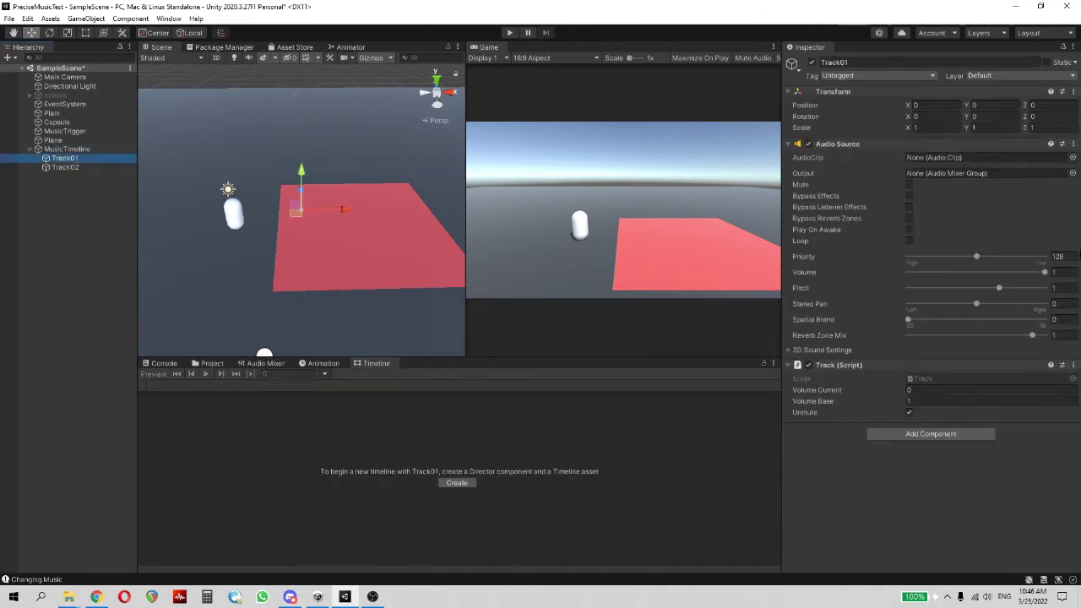
left_click(1062, 272)
type("0")
left_click(66, 149)
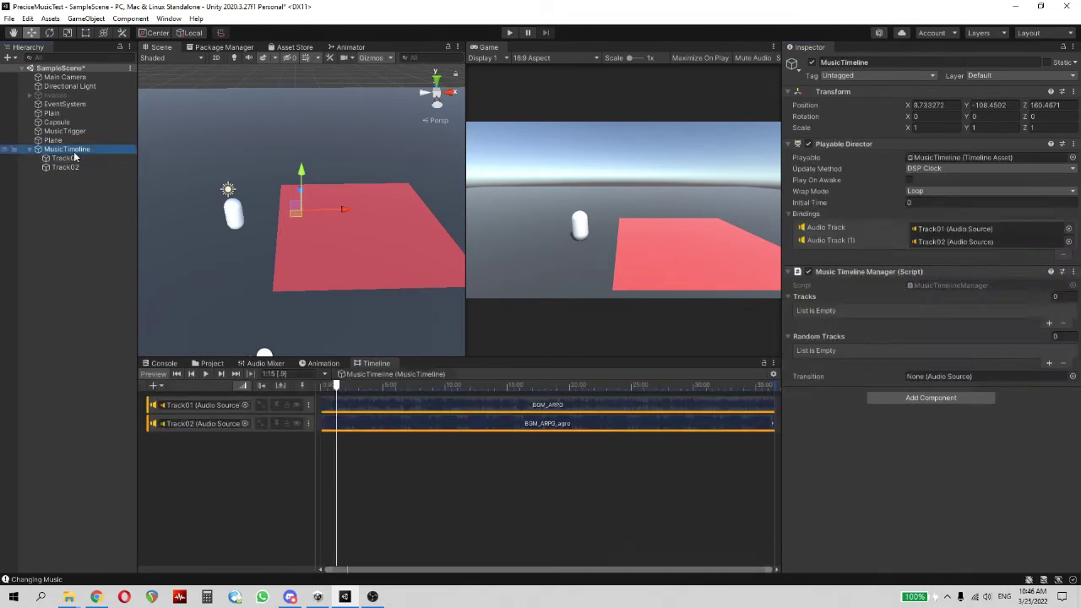
left_click(63, 158)
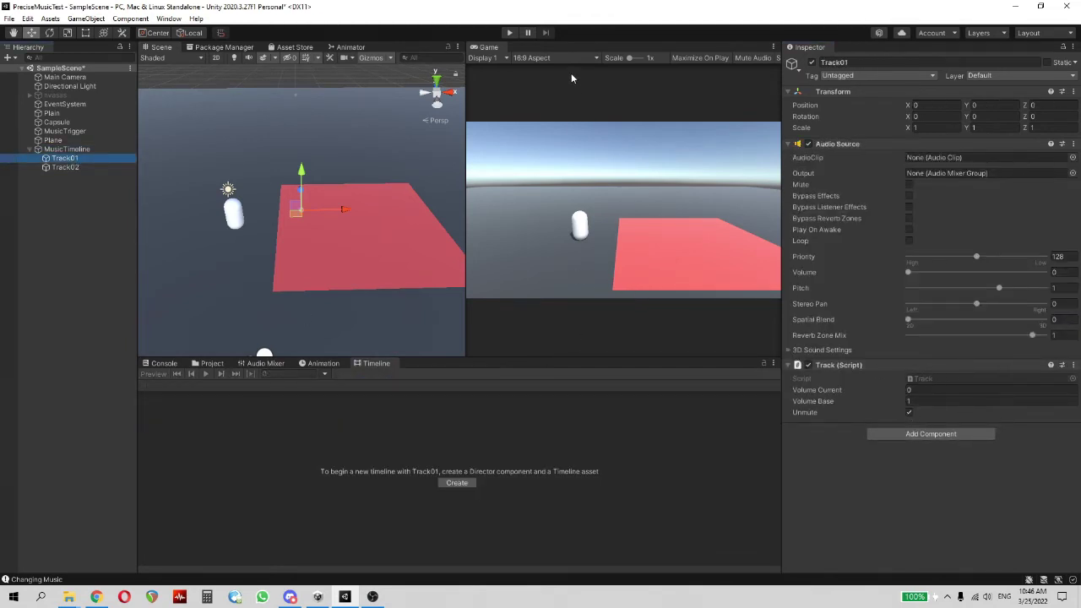
left_click(509, 33)
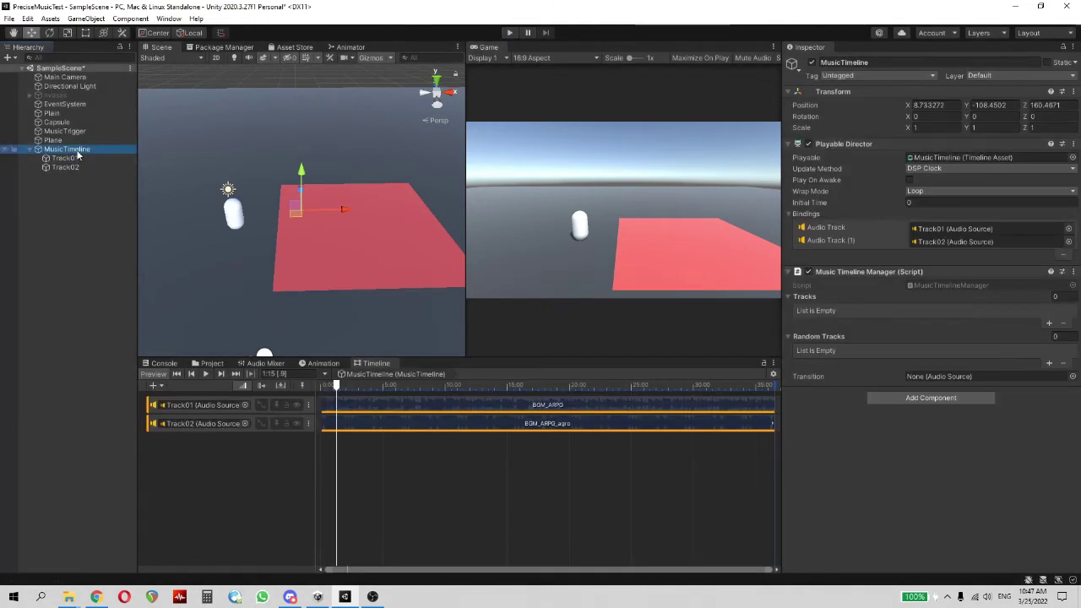
Step: Switch to Visual Studio and examine the OnAttackingPlayer delegate and the static playerHunted declaration in MusicTimelineManager.cs
left_click(65, 131)
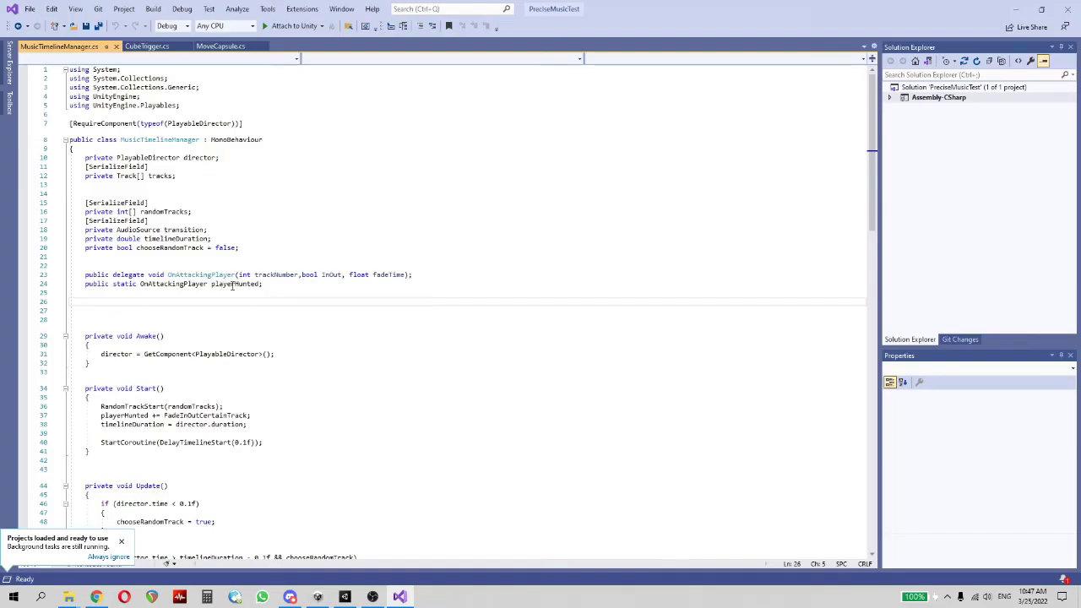
key("shift+Left")
key("shift+Left")
key("shift+Left")
key("shift+Left")
key("shift+Left")
key("shift+Left")
key("shift+Left")
key("shift+Left")
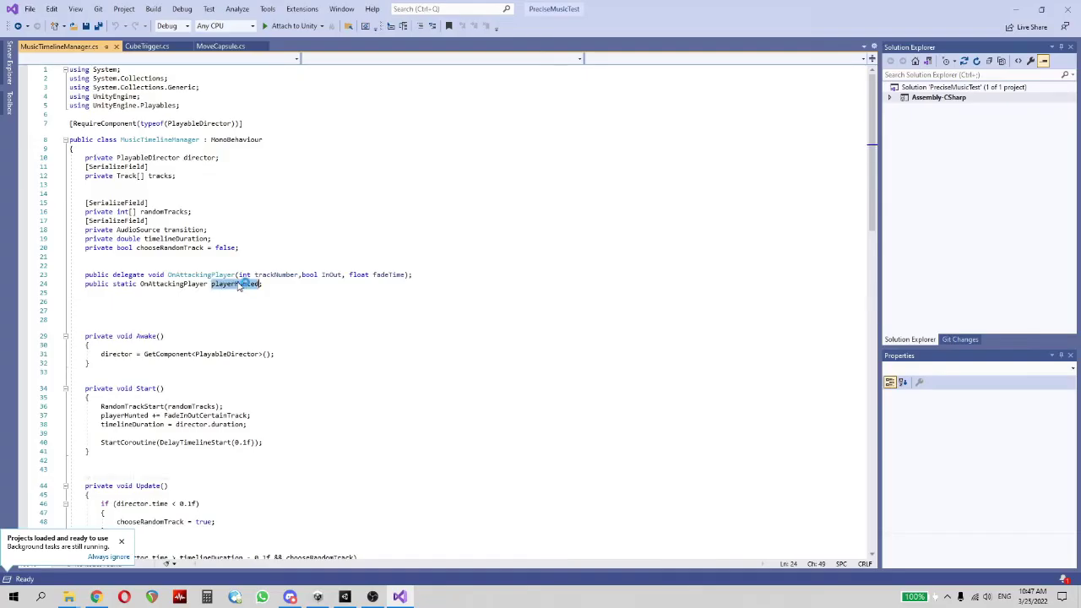
key("shift+Up")
key("shift+Home")
key("shift+Home")
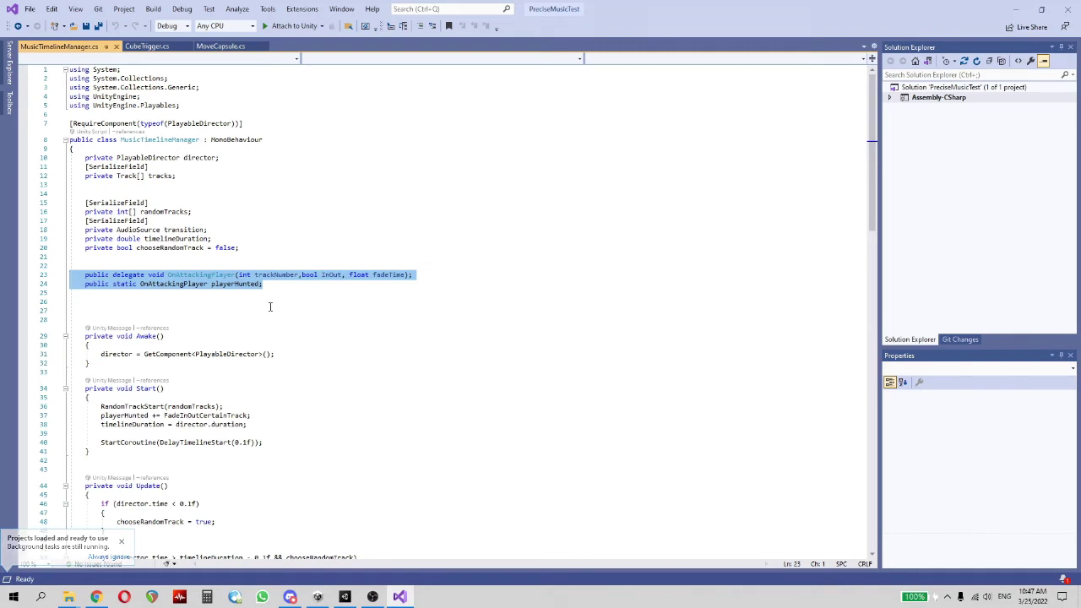
left_click(235, 288)
Step: In CubeTrigger.cs, complete the call in OnTriggerEnter's if branch as MusicTimelineManager.playerHunted(1,true,3.0f)
key("ctrl+Tab")
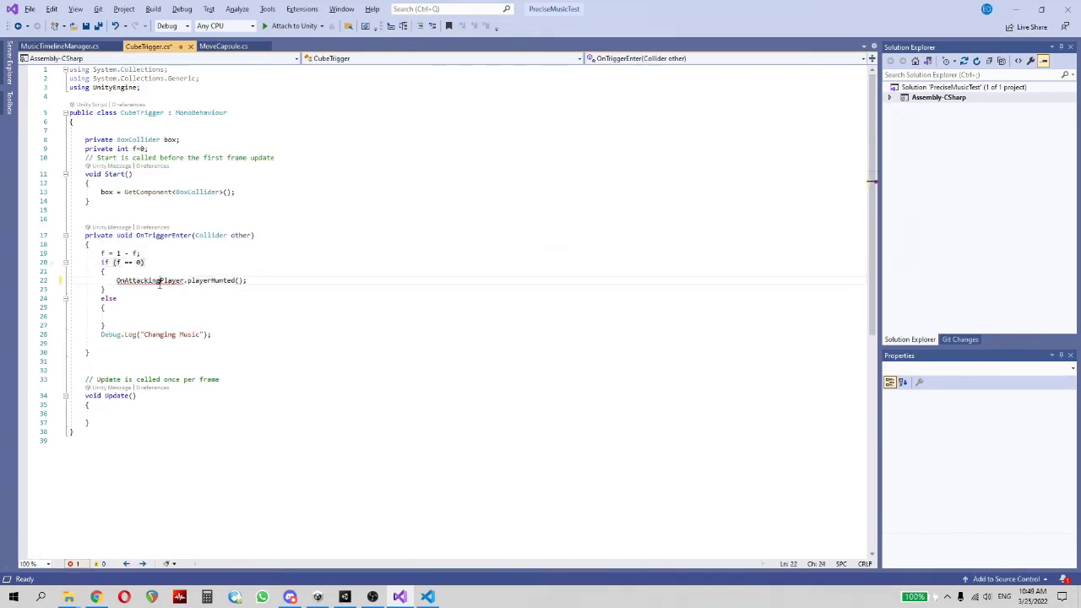
type("MusicTimelineManager")
key("Tab")
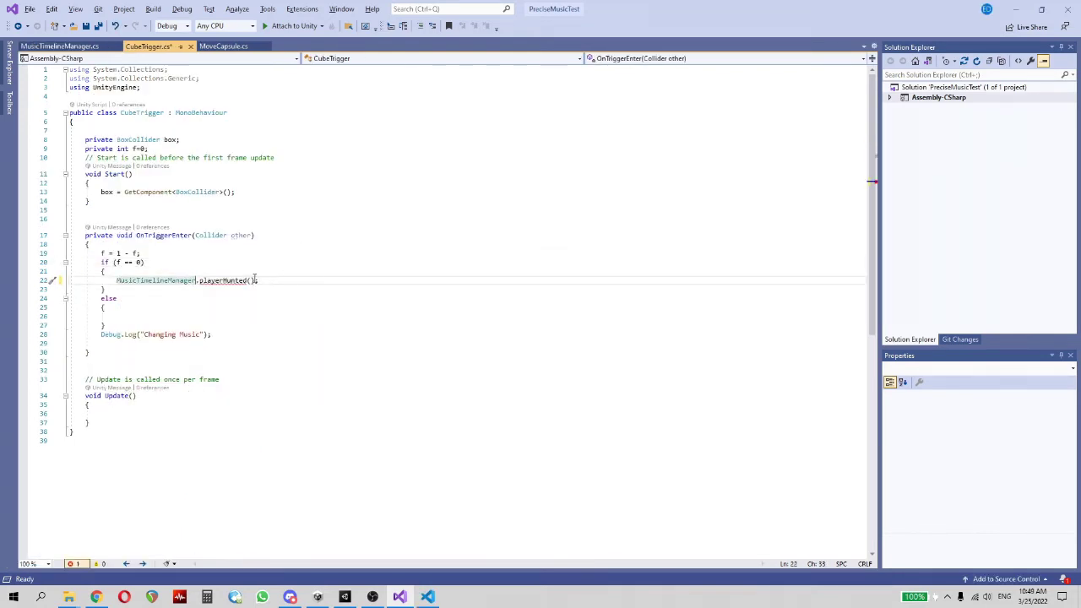
left_click(251, 280)
type("1,")
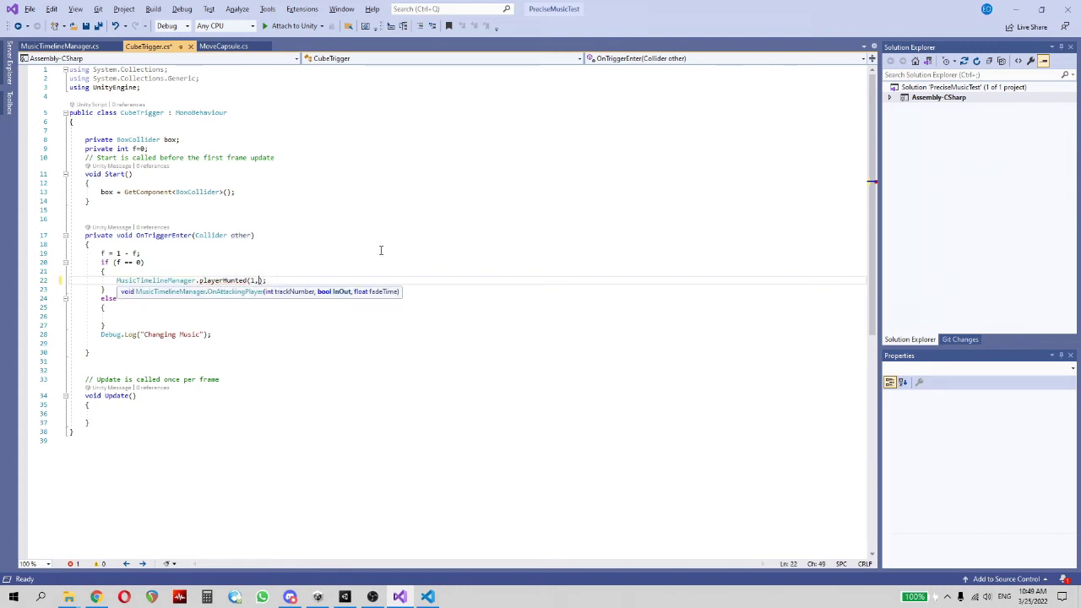
type("true")
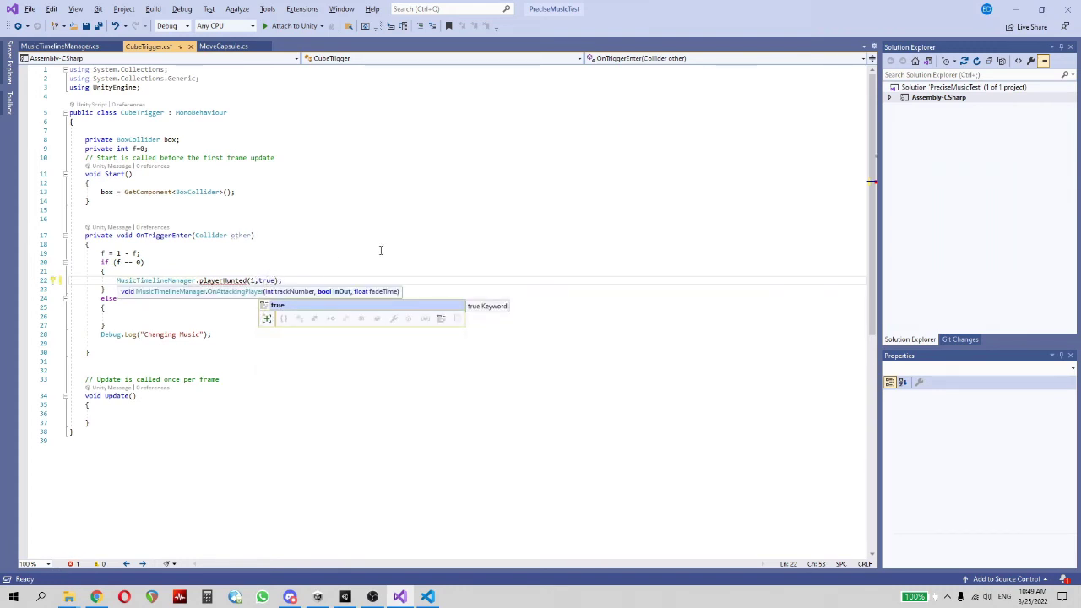
type(",3.0f")
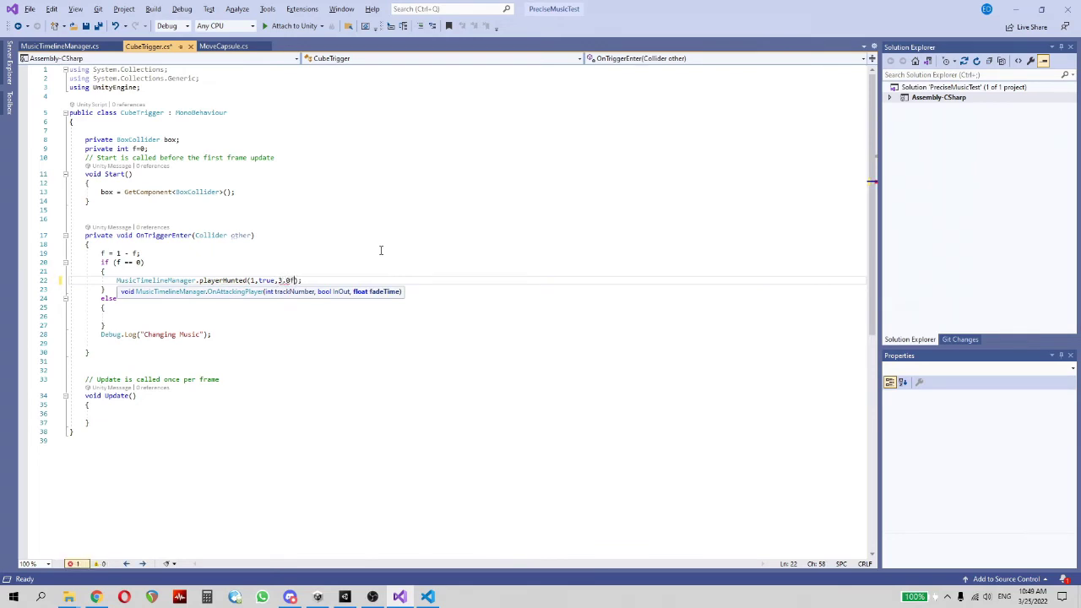
left_click(378, 263)
Step: Copy the playerHunted call into the else branch and change its second argument to false
left_click_drag(346, 278, 116, 280)
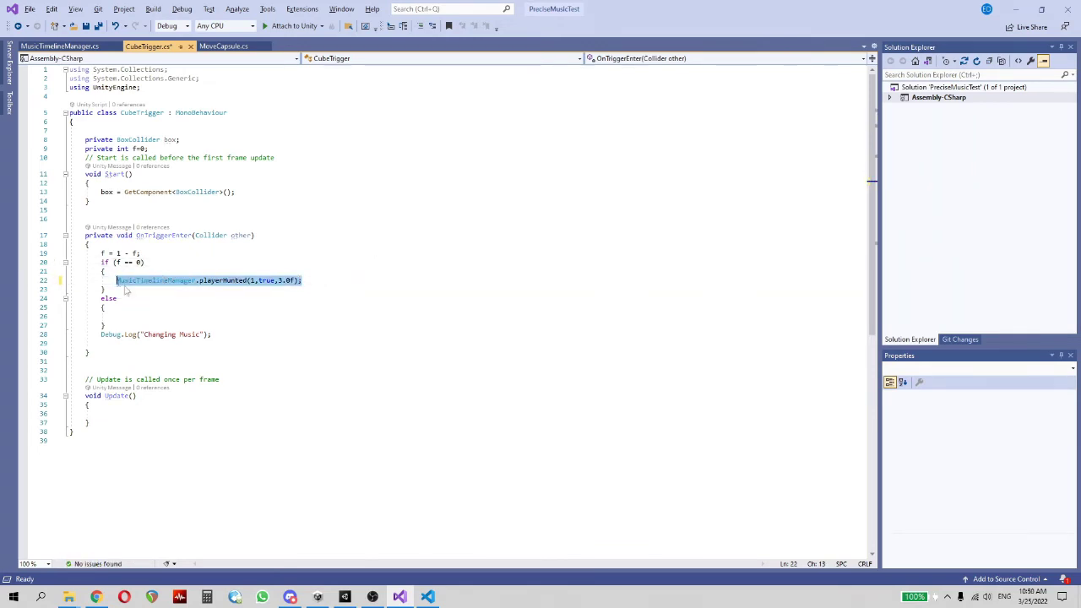
key("ctrl+c")
left_click(118, 316)
key("ctrl+v")
double_click(272, 316)
type("fa")
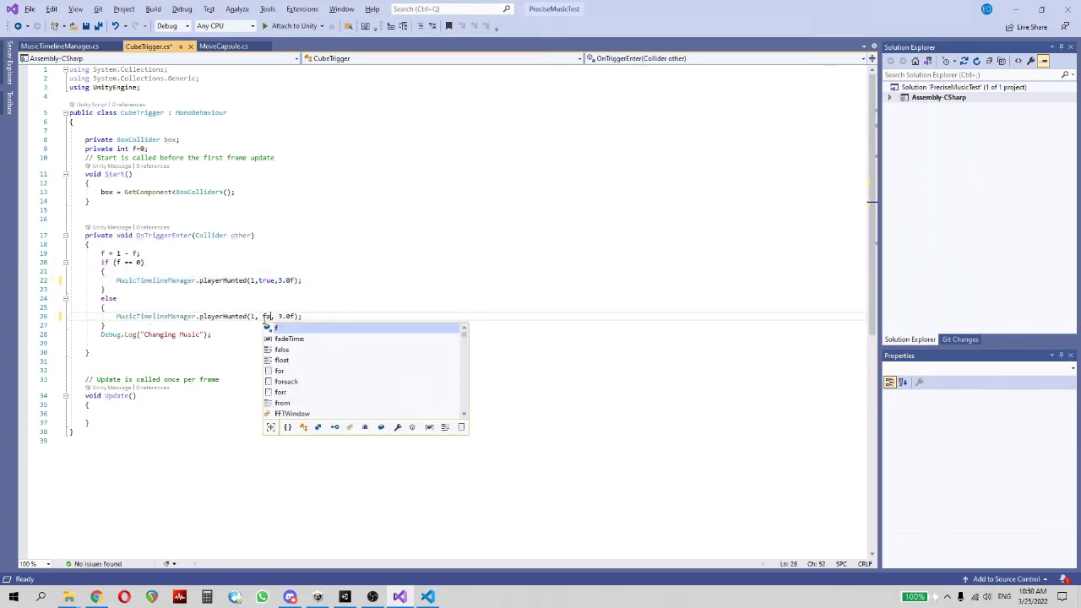
type("lse")
left_click(276, 304)
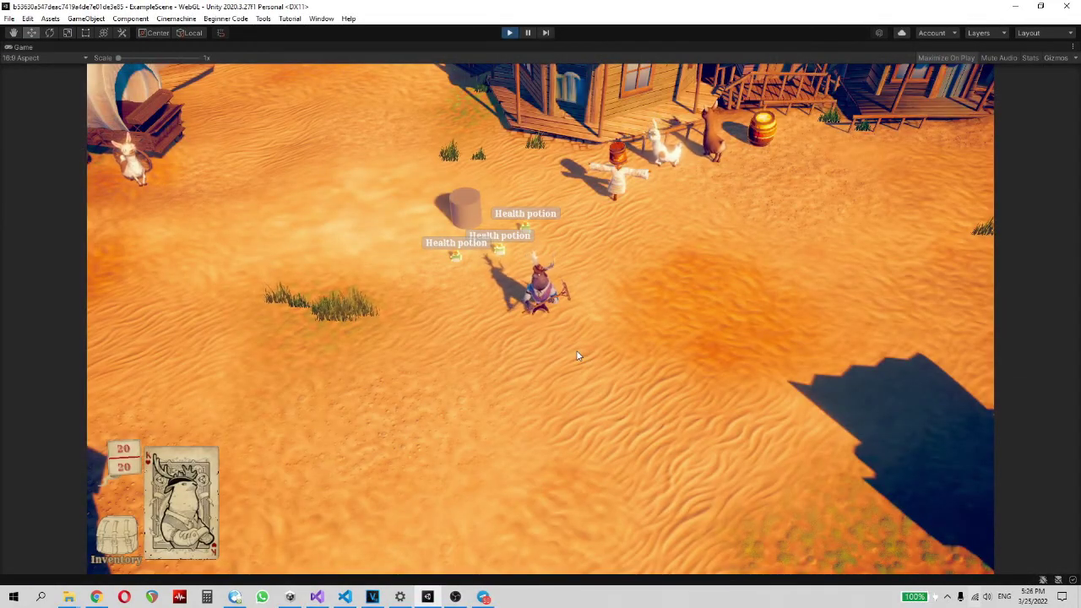
Step: Switch to Unity and playtest the running ExampleScene, walking the character past the wagons, the cactus enemy and the sheriff's office
left_click(579, 356)
left_click(608, 393)
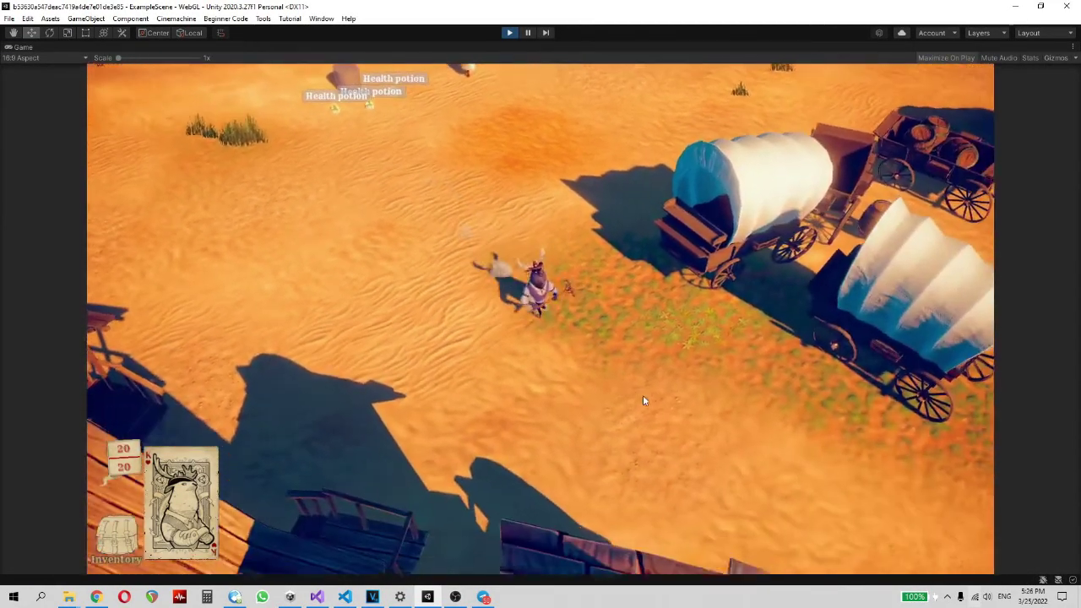
left_click(756, 412)
left_click_drag(765, 439, 728, 320)
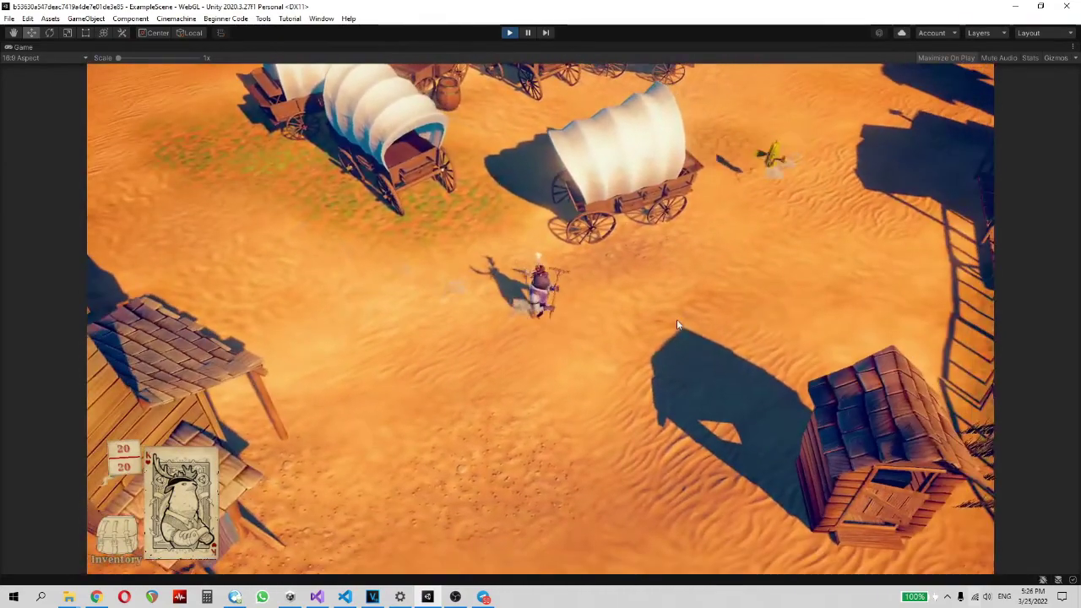
left_click(417, 264)
left_click(298, 209)
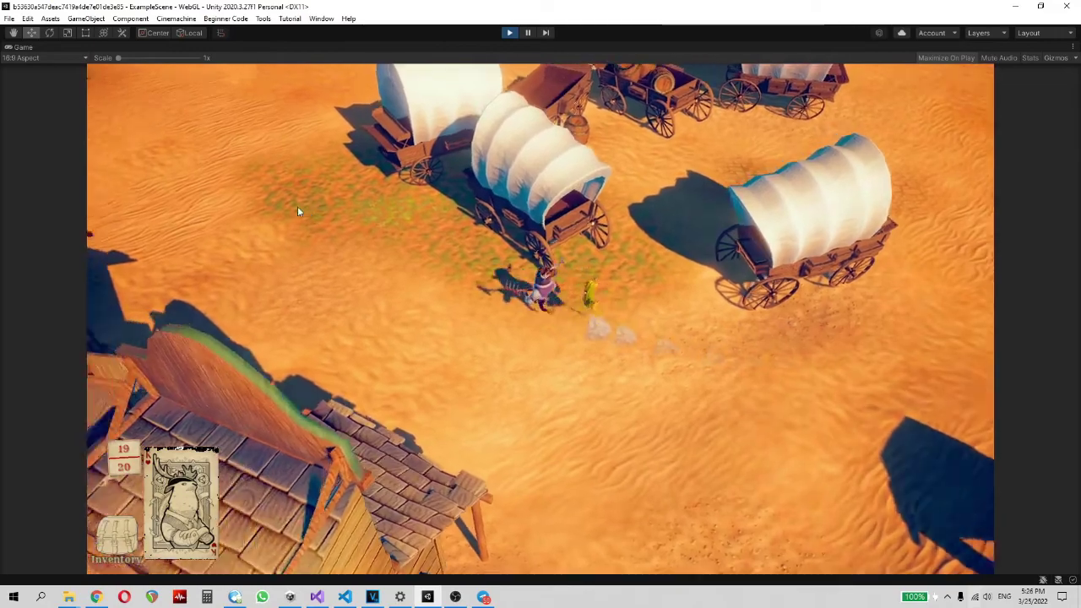
right_click_drag(344, 159, 587, 304)
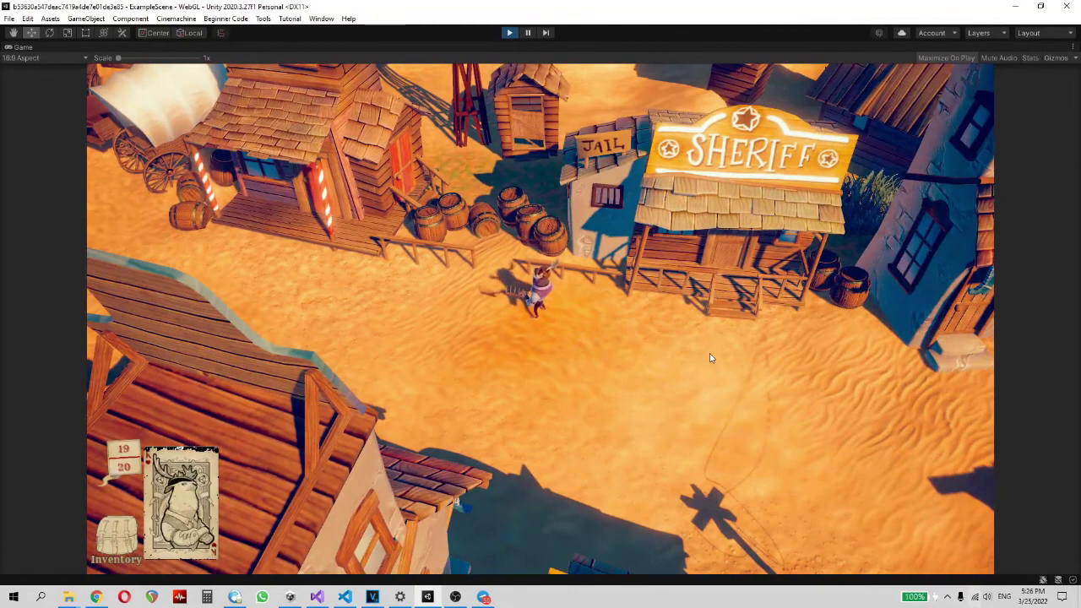
left_click(766, 423)
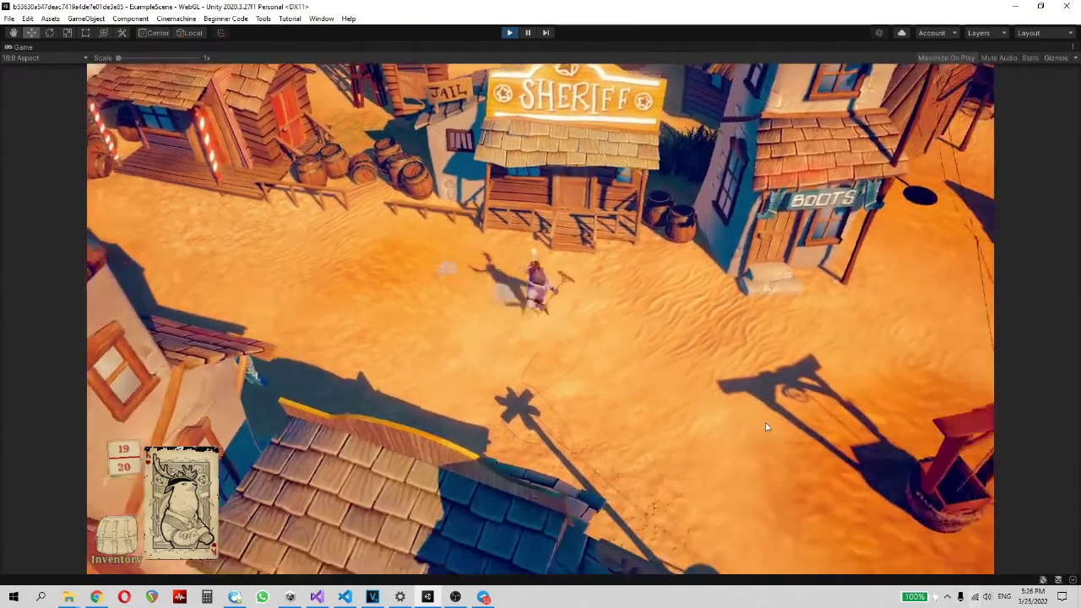
left_click(562, 458)
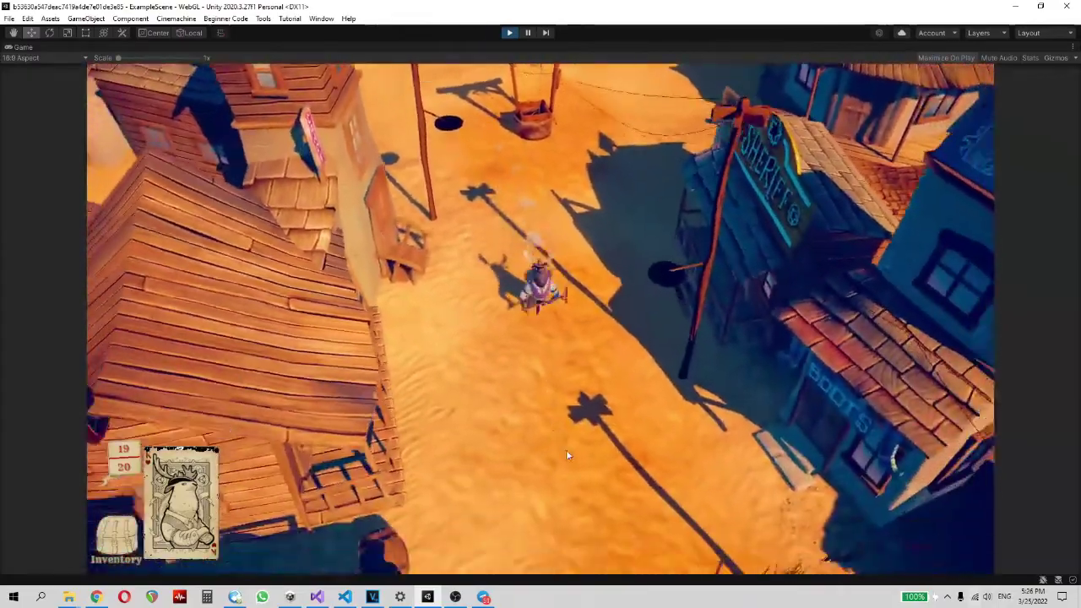
left_click_drag(566, 450, 627, 449)
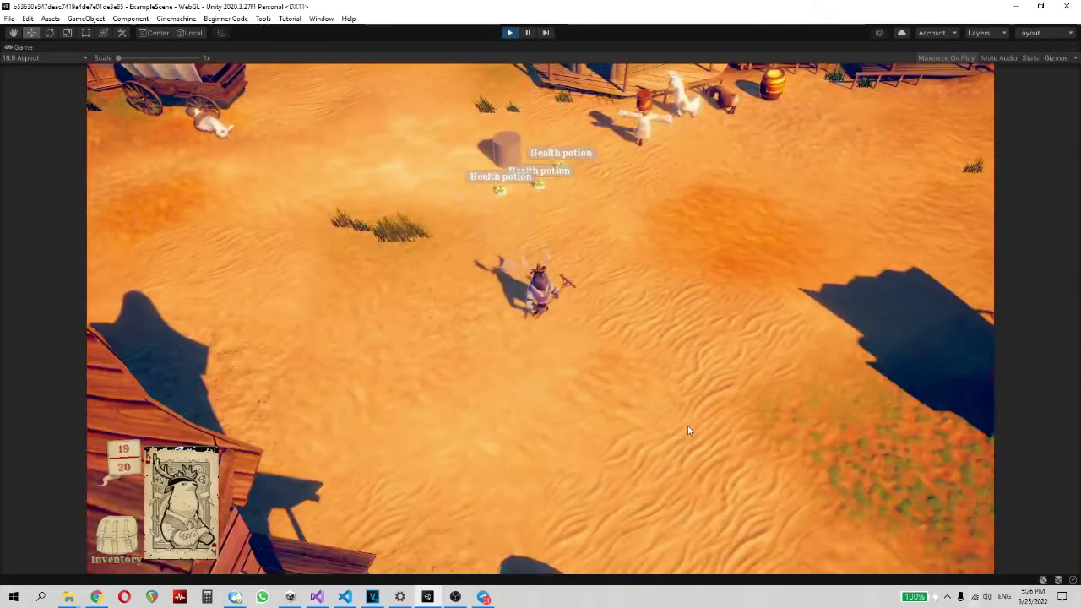